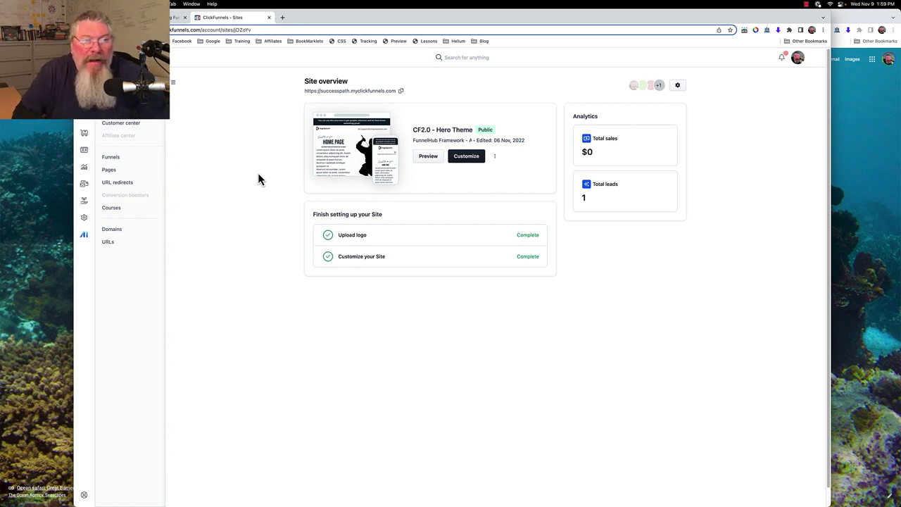
# Step: Open the Success Path Blog and review its general, SEO and sharing settings before returning to the post list
pyautogui.click(107, 121)
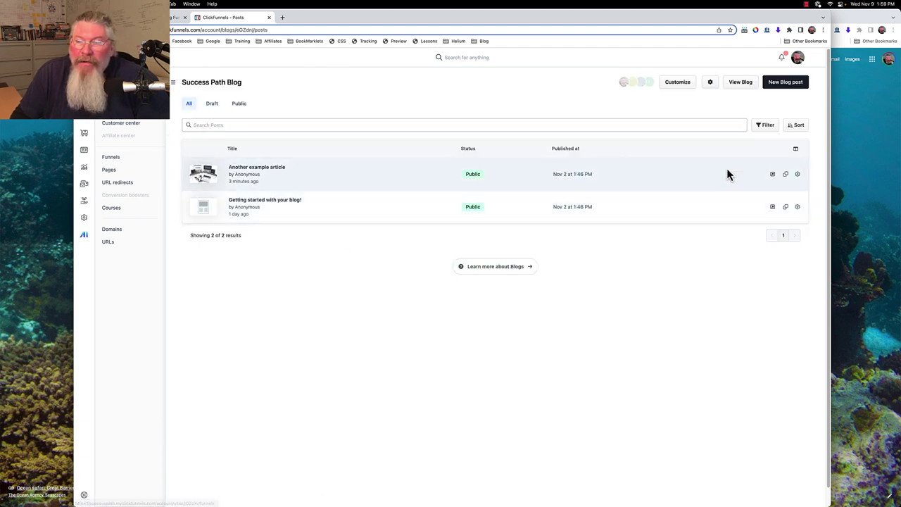
pyautogui.click(711, 83)
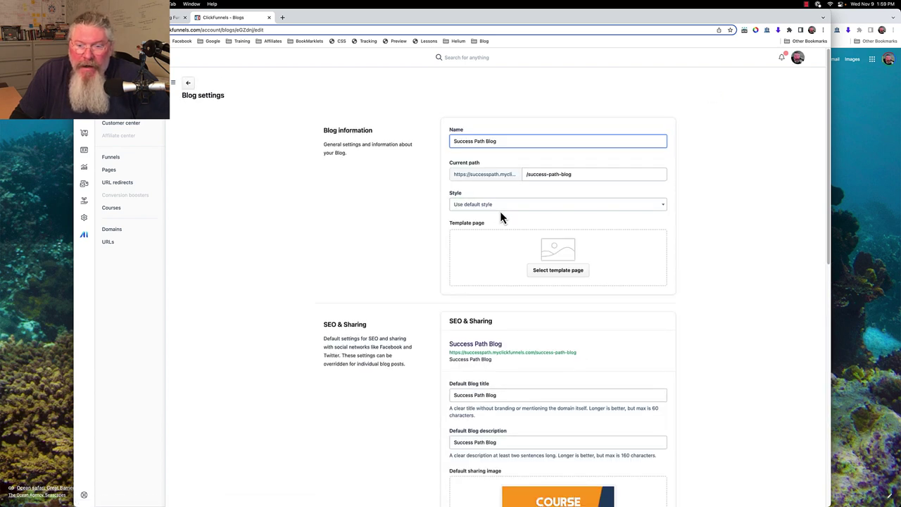
pyautogui.scroll(-4, 500, 212)
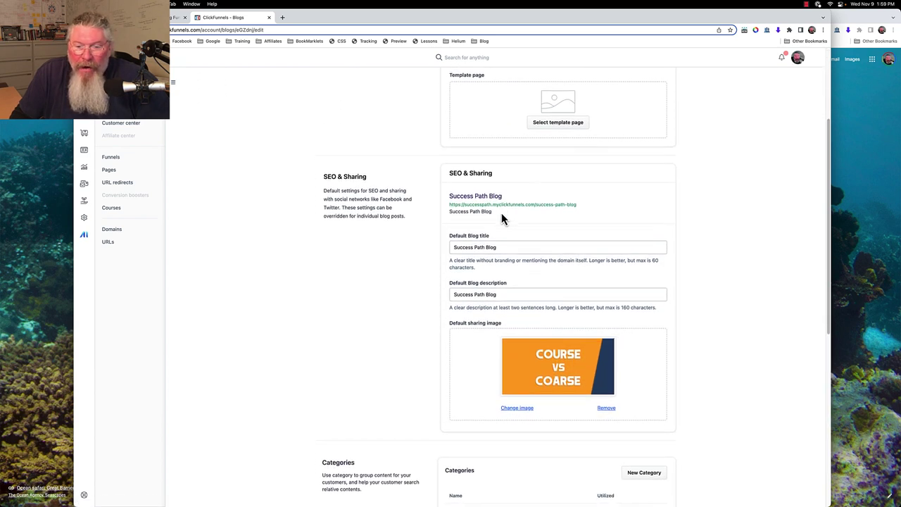
pyautogui.scroll(-3, 501, 218)
pyautogui.scroll(2, 501, 215)
pyautogui.scroll(3, 501, 213)
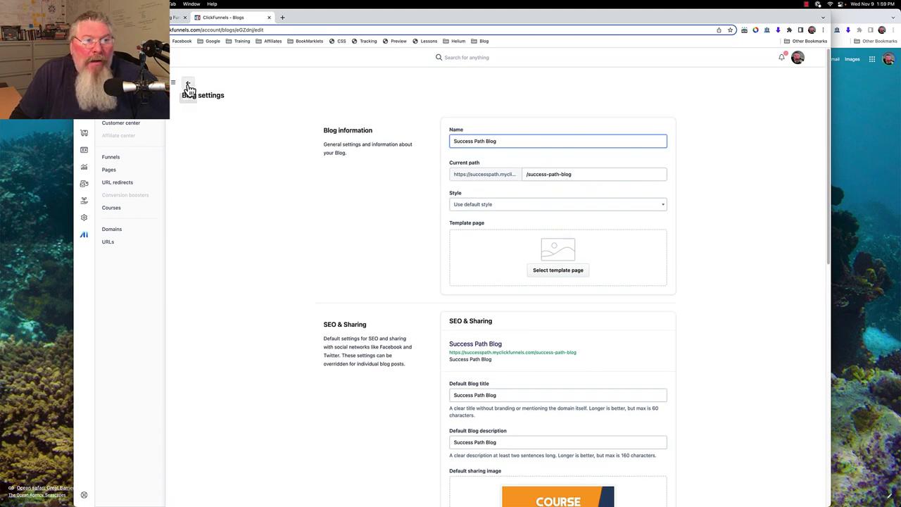
pyautogui.click(188, 83)
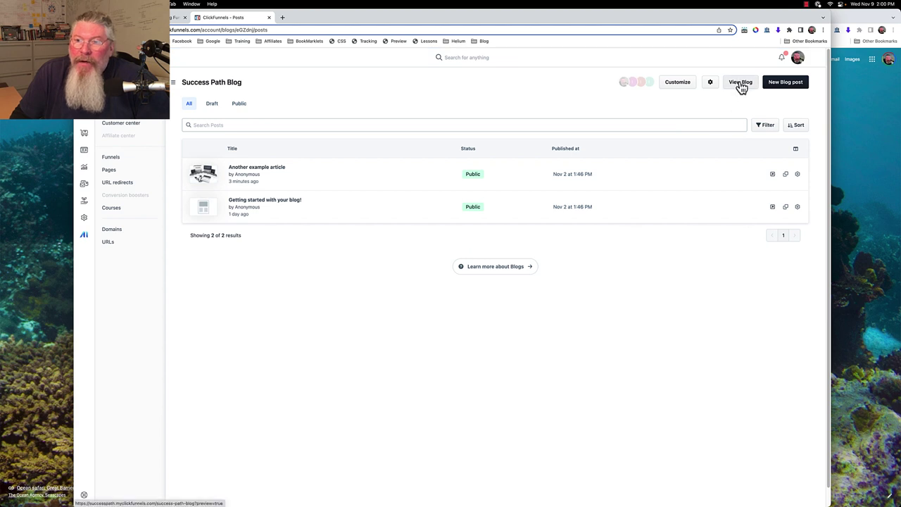
# Step: Look at the blog home page in the editor, and check the blog's draft posts against all posts
pyautogui.click(680, 86)
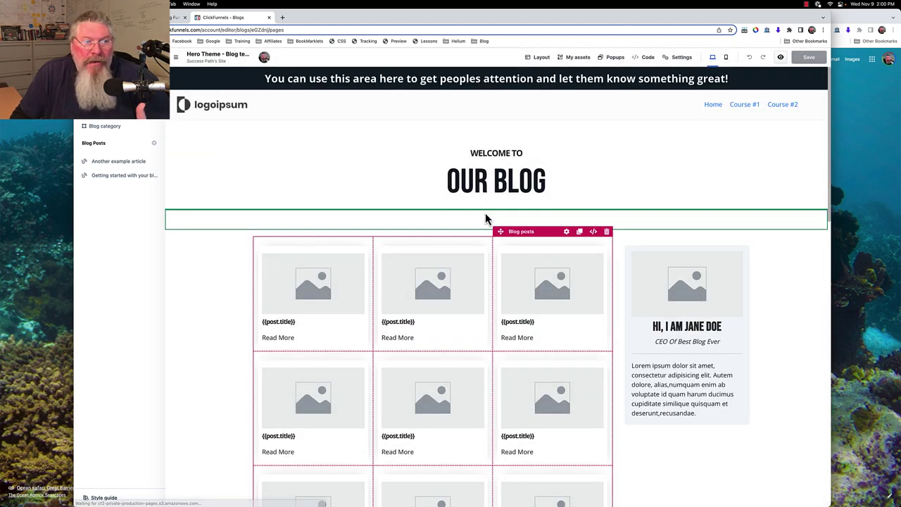
pyautogui.click(104, 121)
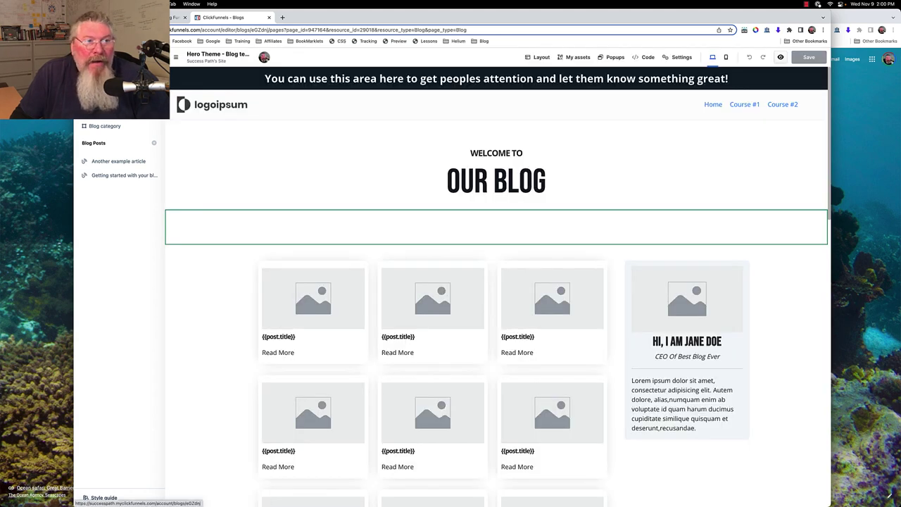
pyautogui.click(155, 121)
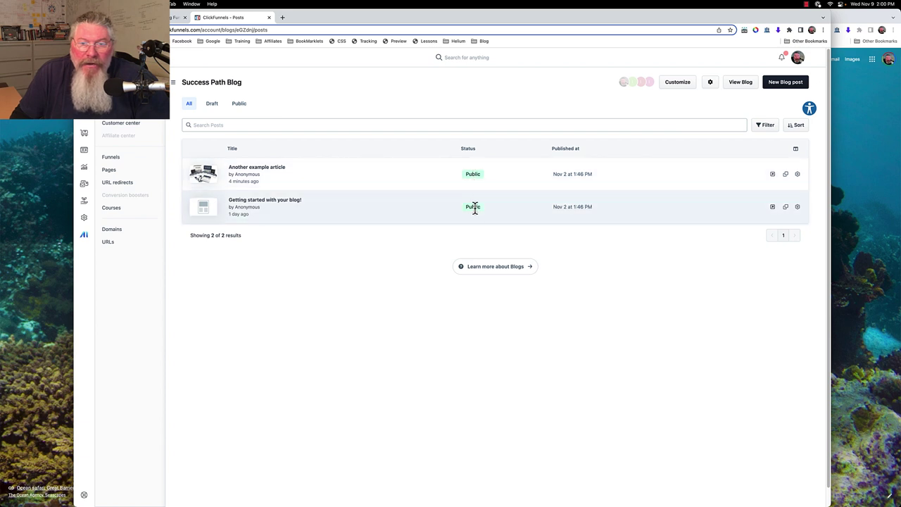
pyautogui.click(213, 105)
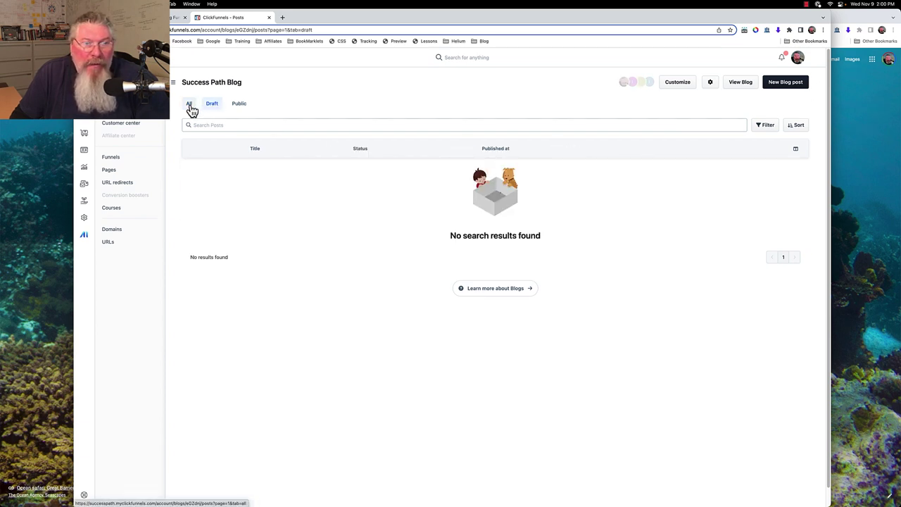
pyautogui.click(190, 105)
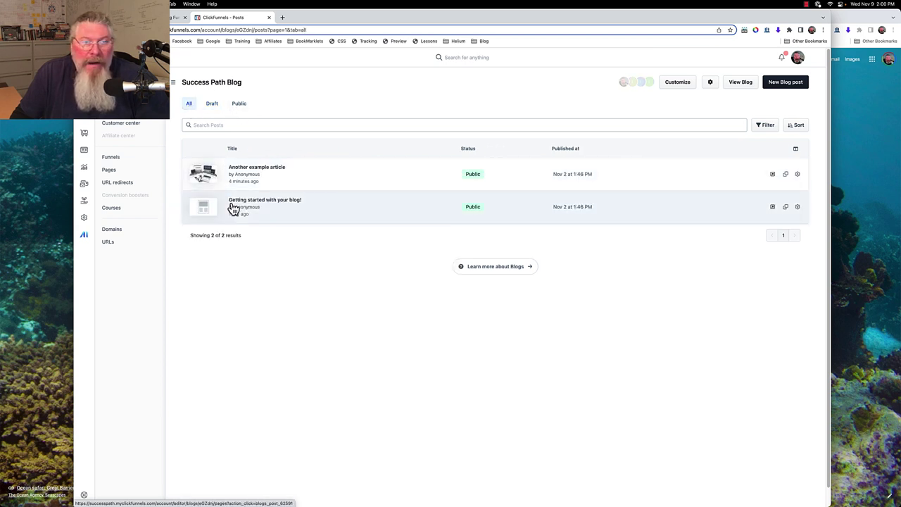
# Step: Open the settings of the post "Getting started with your blog!" and examine its author, category and tag options, including new category creation
pyautogui.click(797, 208)
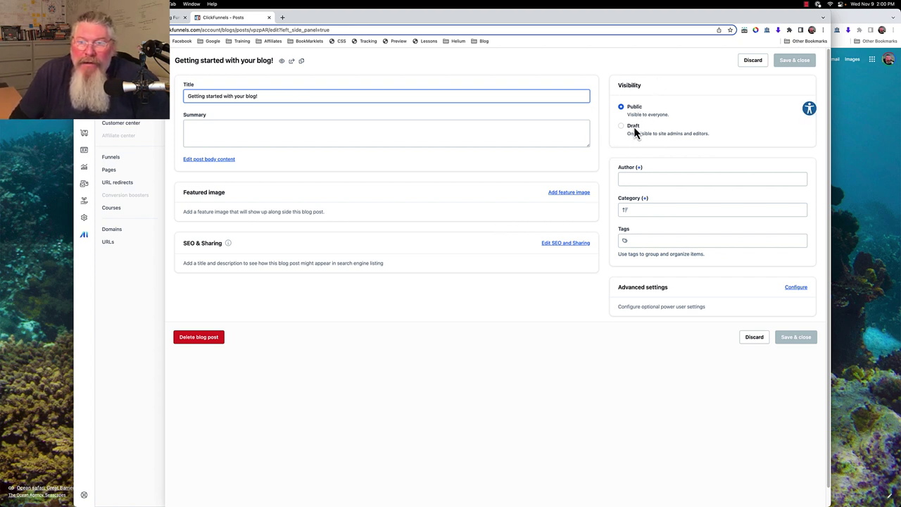
pyautogui.click(644, 176)
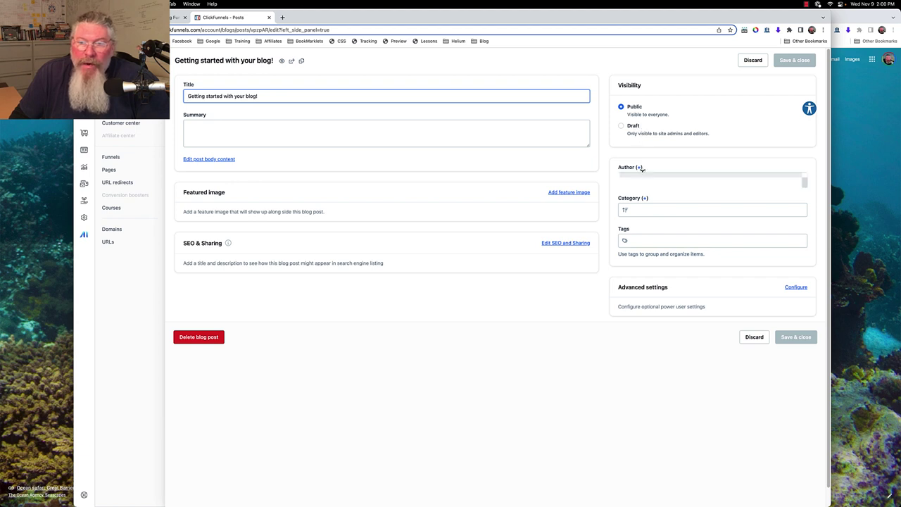
pyautogui.click(647, 170)
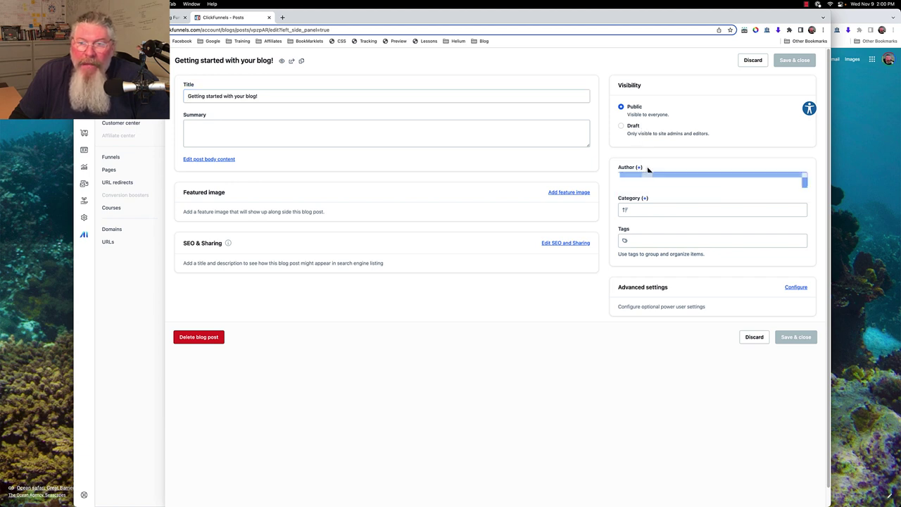
pyautogui.click(641, 210)
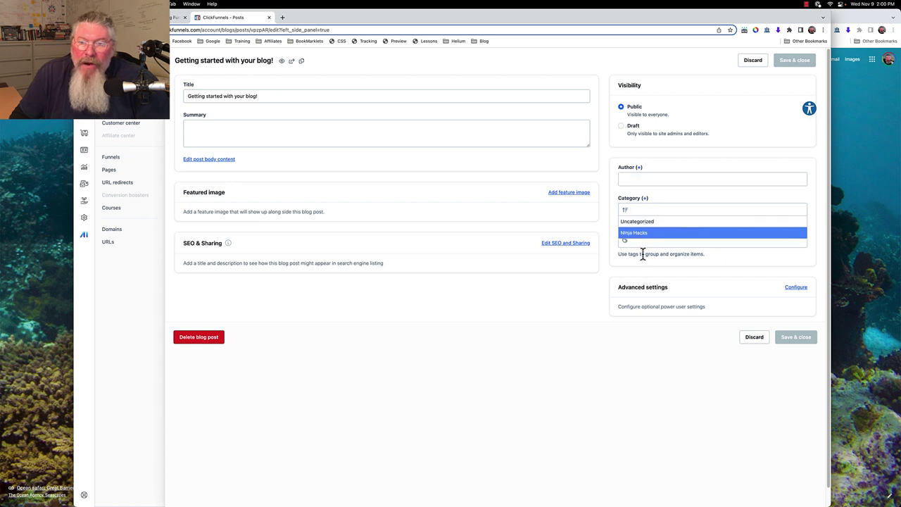
pyautogui.click(649, 240)
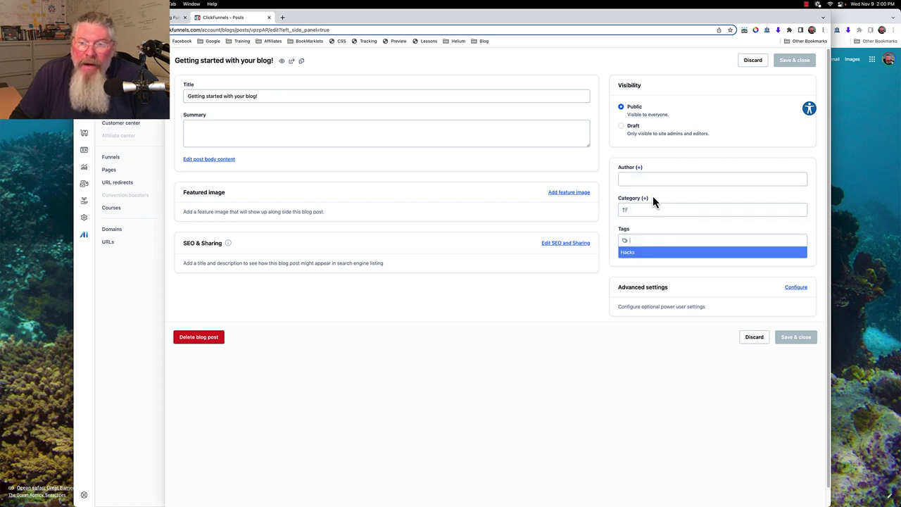
pyautogui.press('Escape')
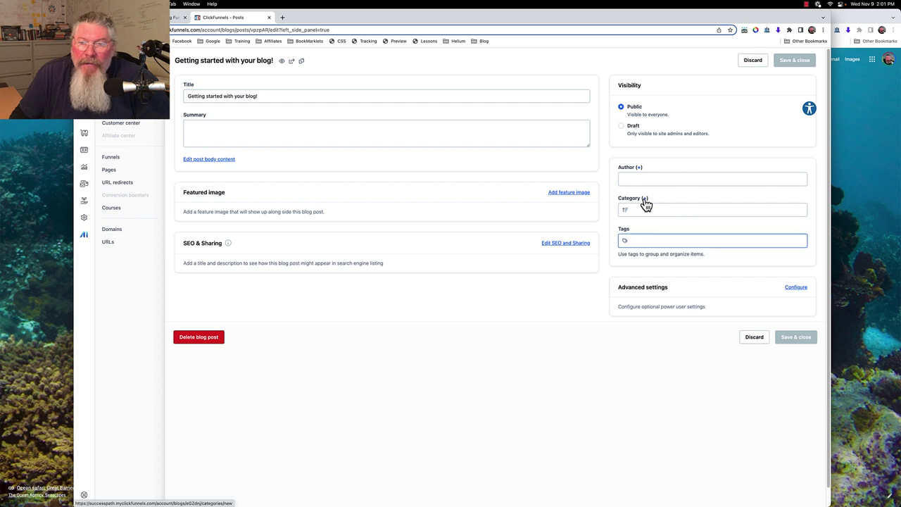
pyautogui.click(644, 200)
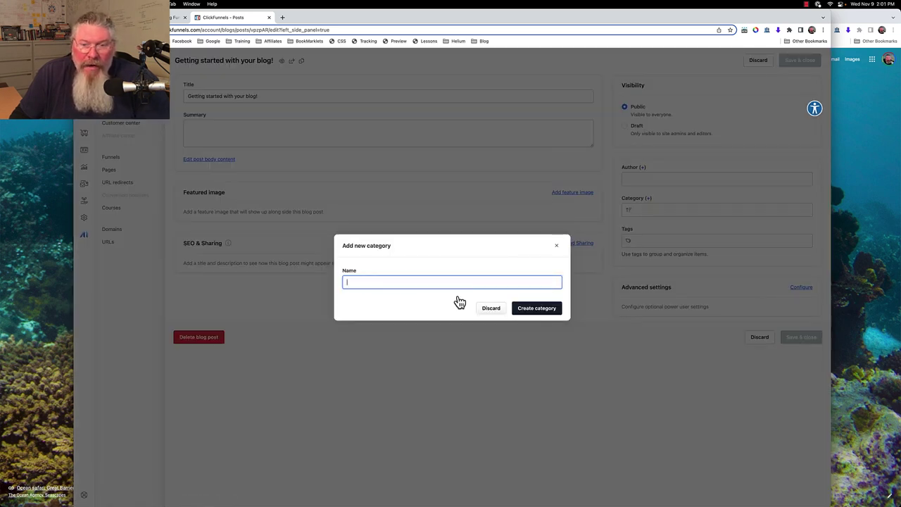
pyautogui.click(492, 312)
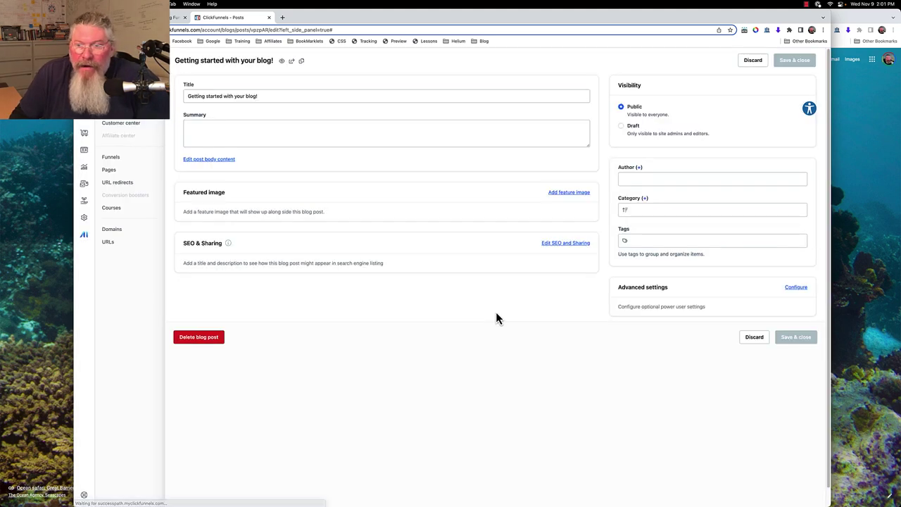
# Step: In the post's advanced settings, keep the default style and assign the "Hero Theme - Blogs post template page" template
pyautogui.click(796, 287)
pyautogui.click(650, 321)
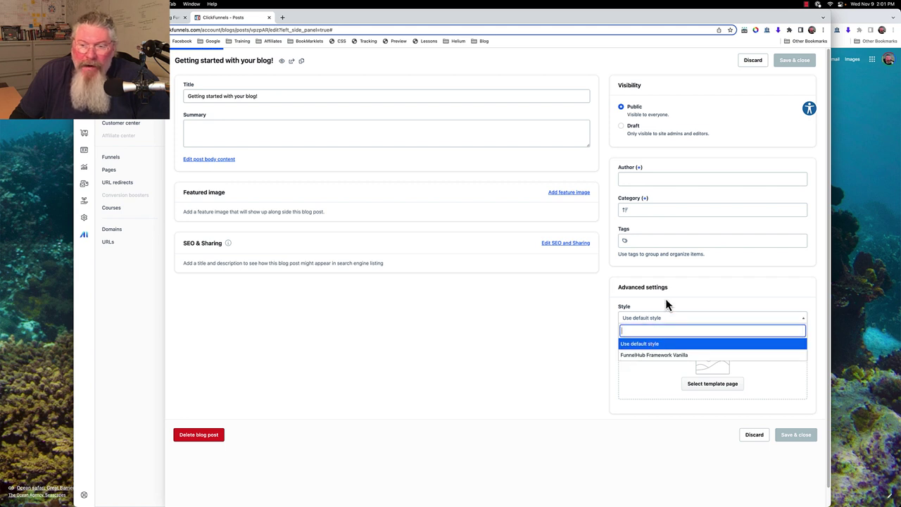
pyautogui.click(665, 301)
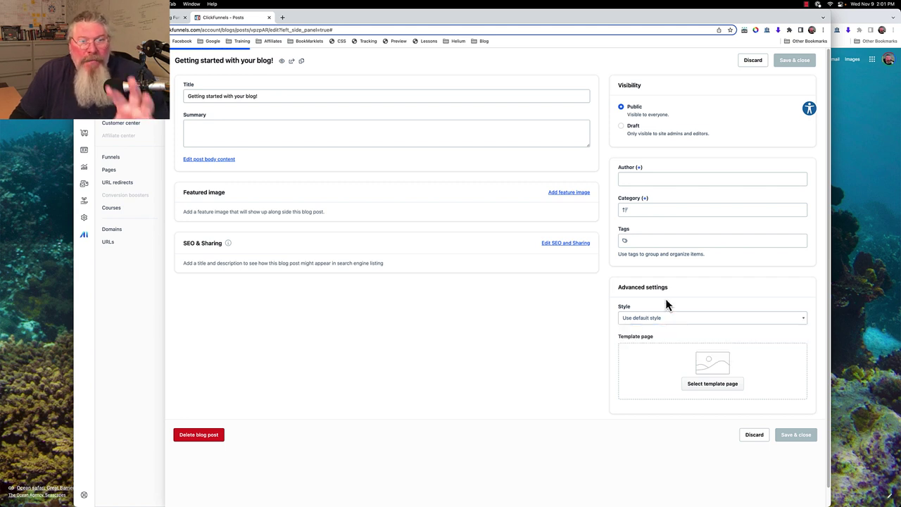
pyautogui.click(697, 387)
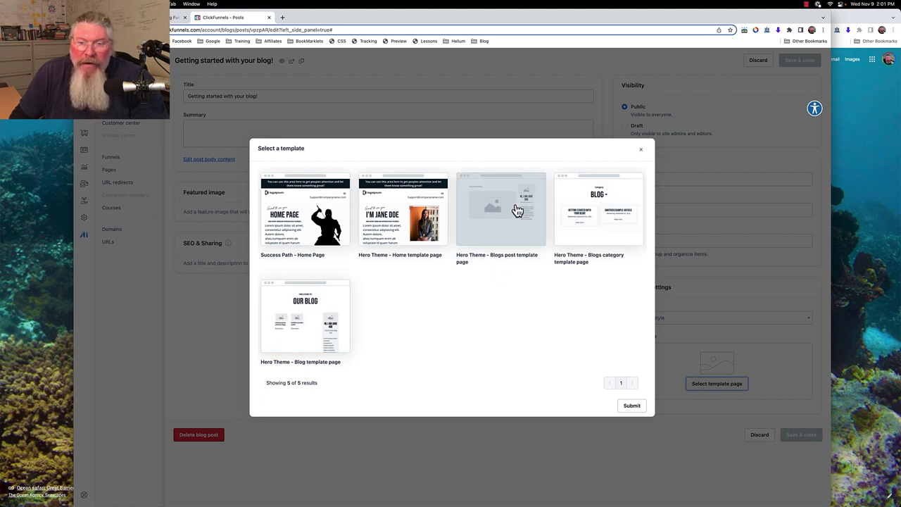
pyautogui.click(485, 226)
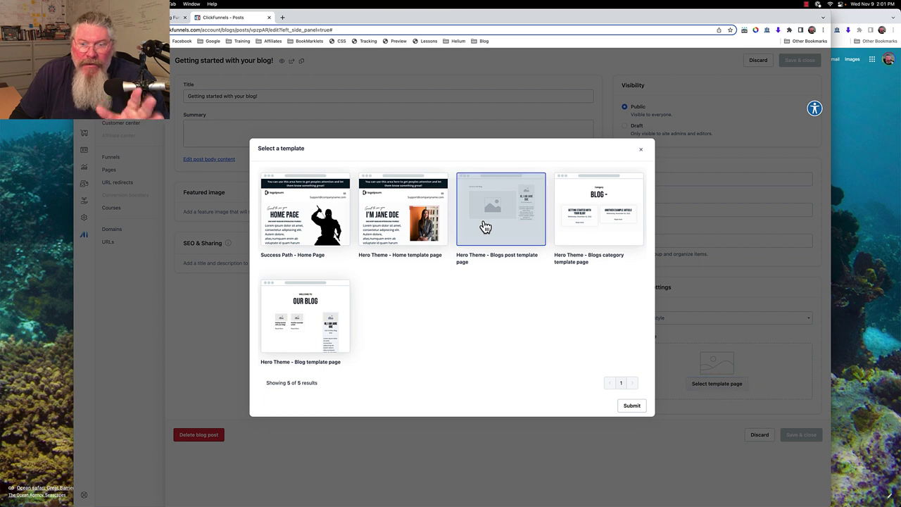
pyautogui.click(627, 408)
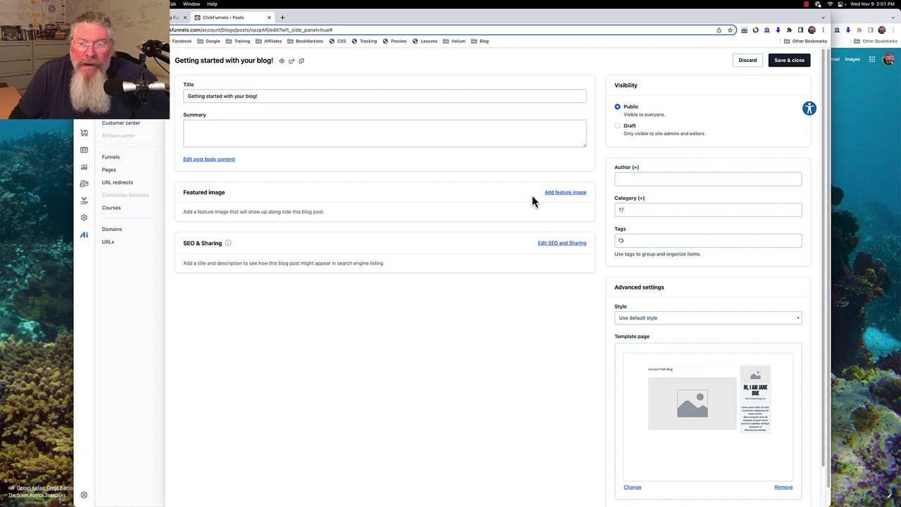
# Step: Set the existing Brick & Mortar summit picture with the monitors and shop fronts as the post's featured image
pyautogui.click(554, 195)
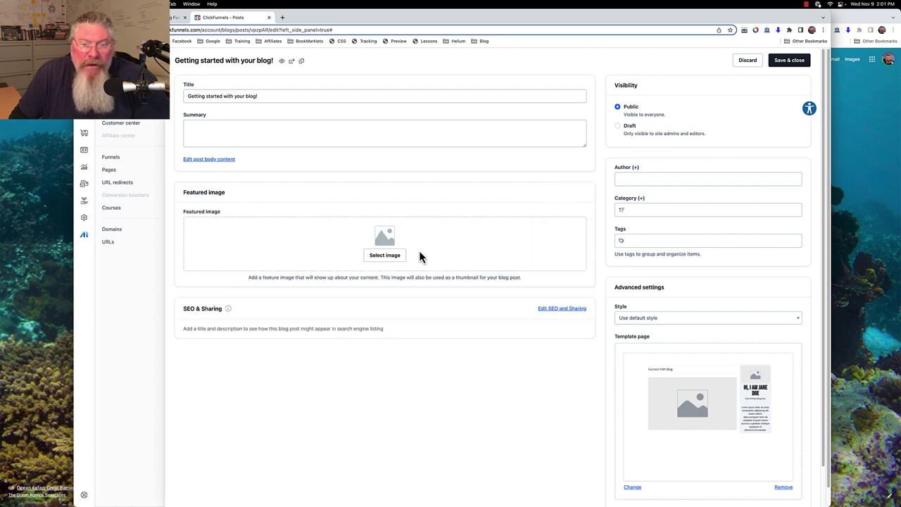
pyautogui.click(392, 258)
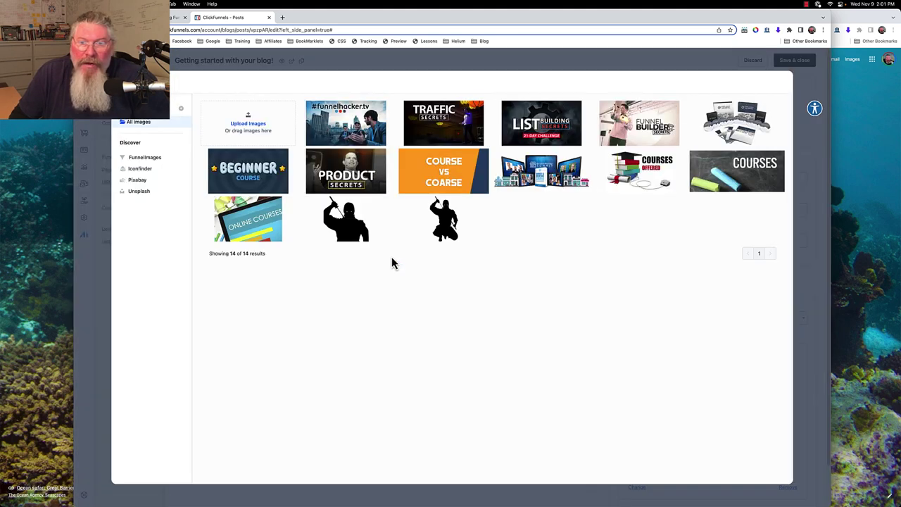
pyautogui.click(530, 182)
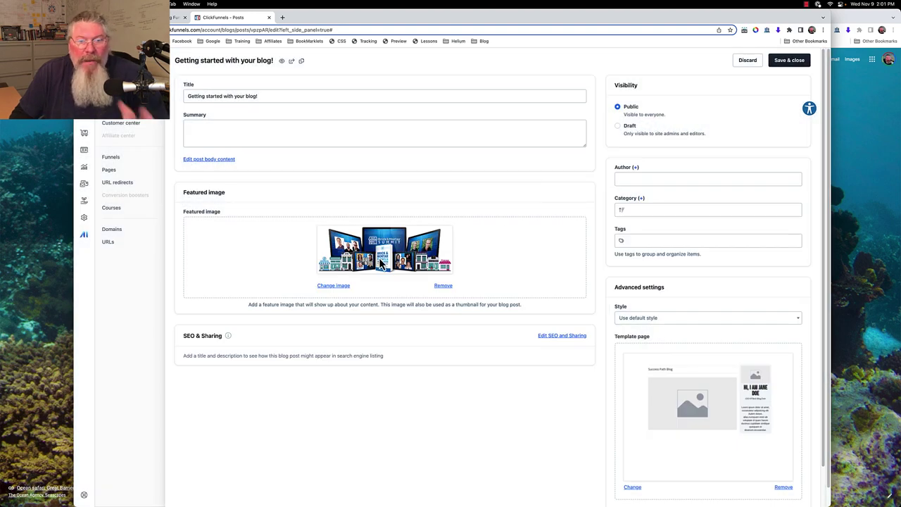
# Step: Examine the post's SEO & Sharing options, including the page title, page description, current path and redirect URLs
pyautogui.click(544, 337)
pyautogui.scroll(-3, 483, 332)
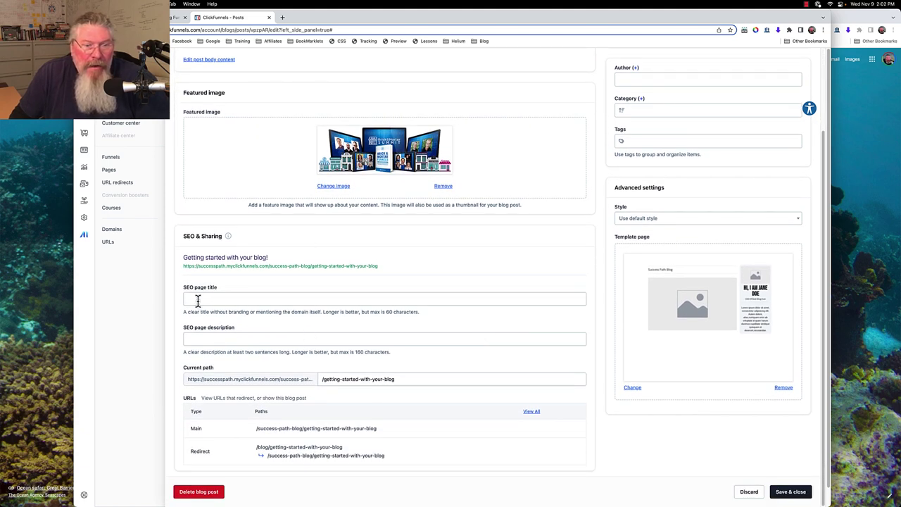
pyautogui.click(198, 300)
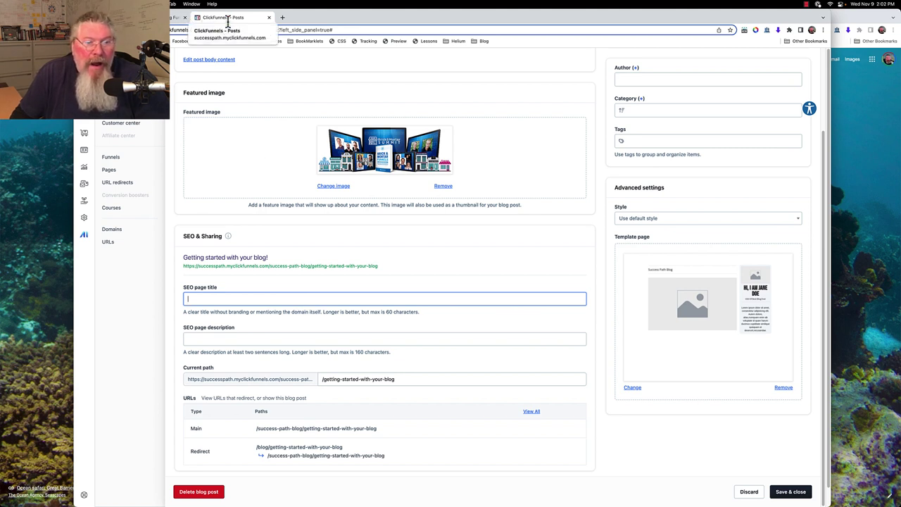
pyautogui.click(207, 341)
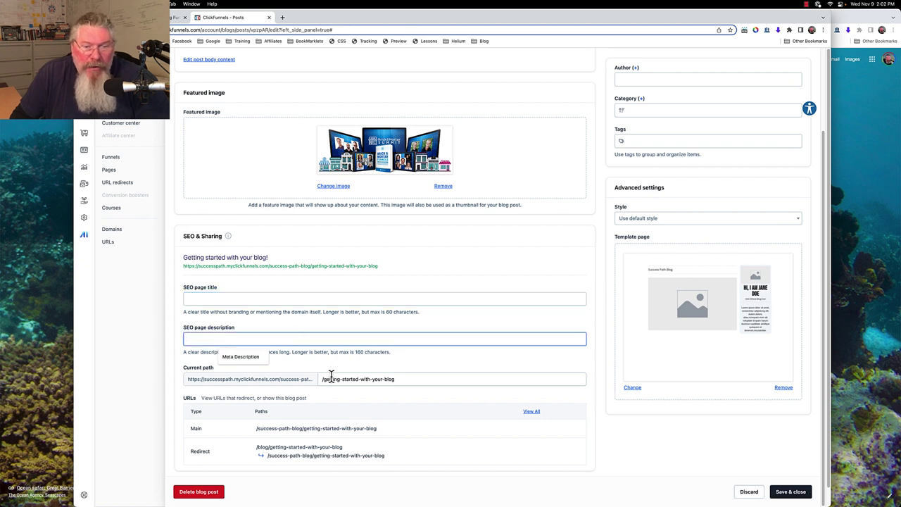
pyautogui.click(322, 378)
pyautogui.press('super+a')
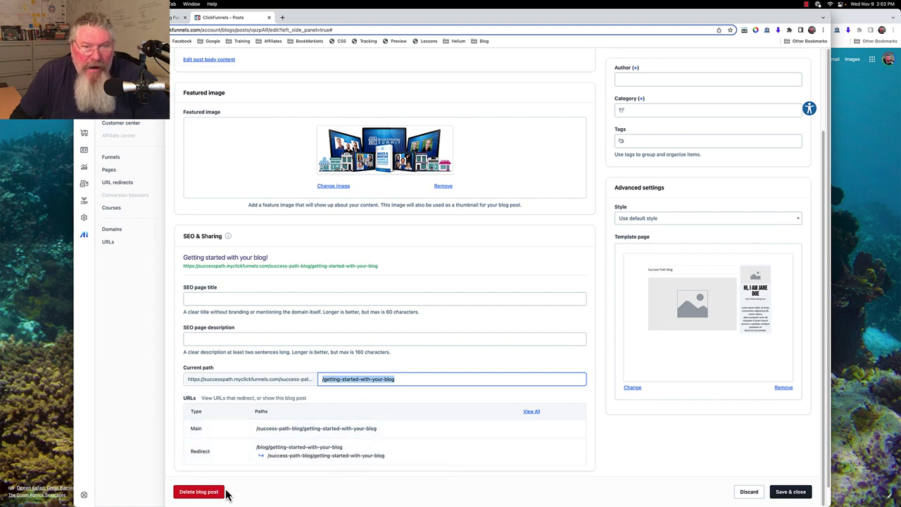
pyautogui.scroll(3, 338, 334)
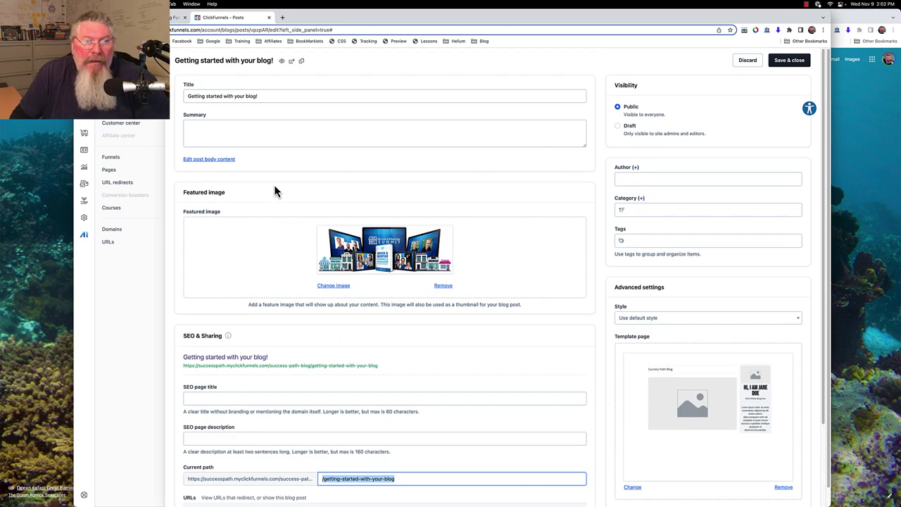
pyautogui.scroll(-3, 287, 449)
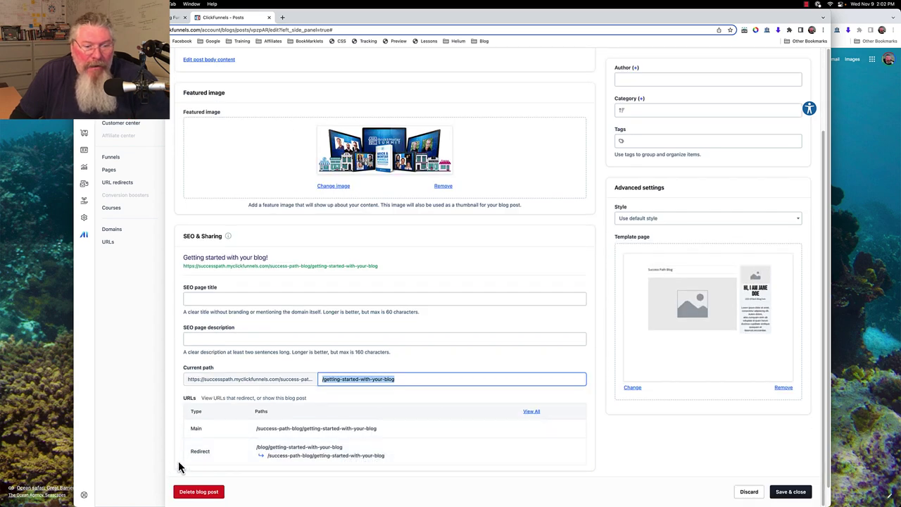
pyautogui.scroll(3, 284, 380)
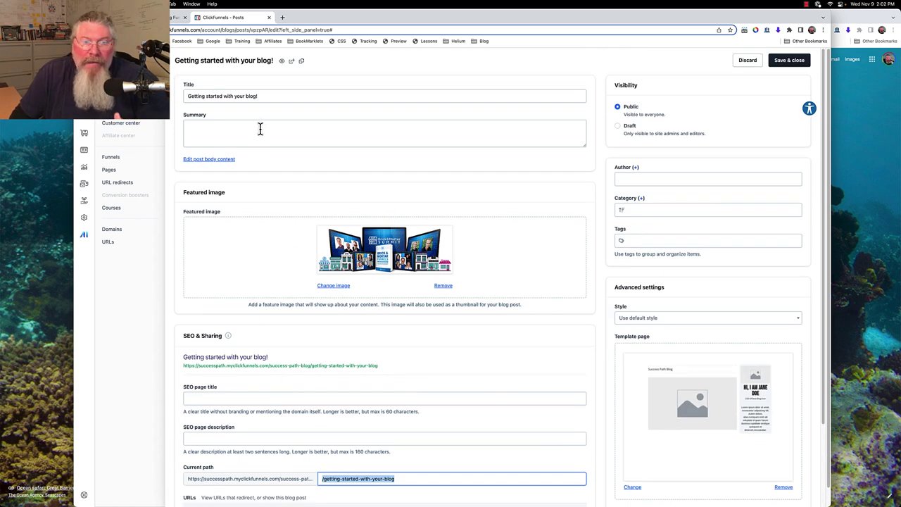
# Step: Save and close the post's settings, and reopen the settings of "Getting started with your blog!" from the blog editor
pyautogui.click(784, 62)
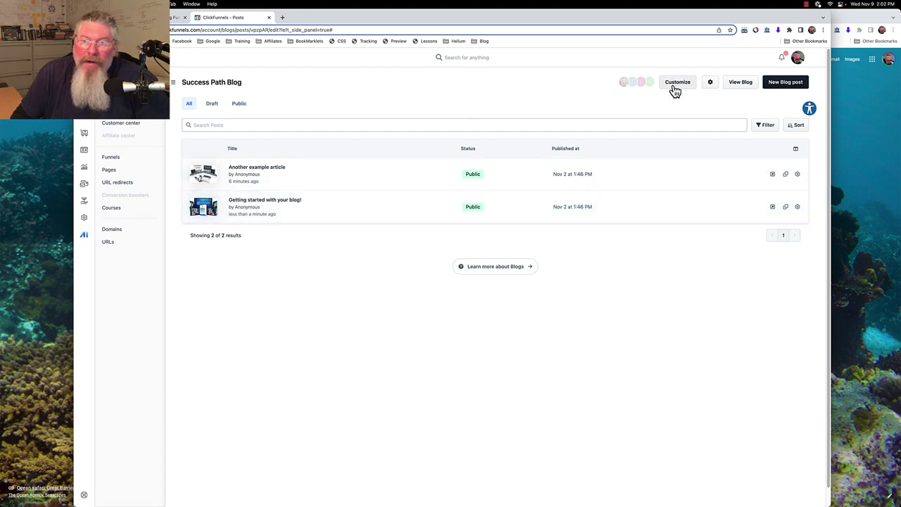
pyautogui.click(611, 211)
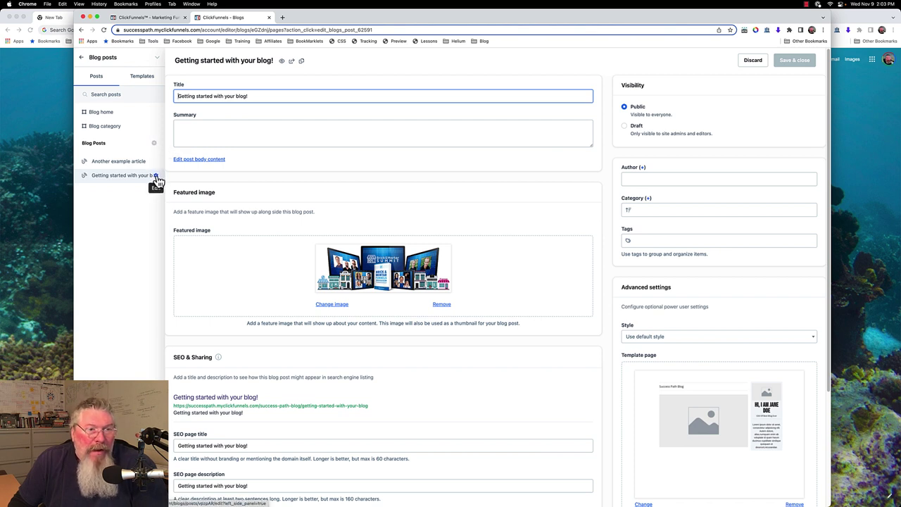
# Step: Open the settings of "Another example article" and look over its title and summary fields
pyautogui.click(156, 163)
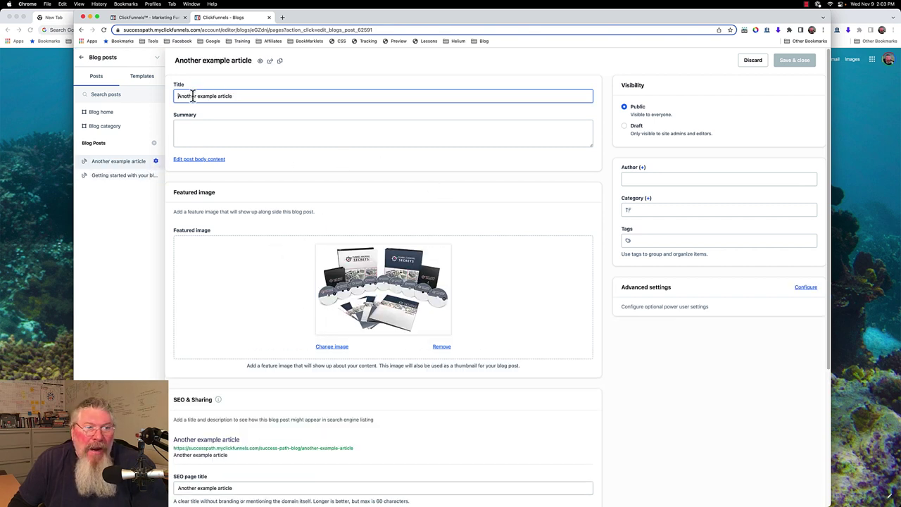
pyautogui.moveTo(177, 96); pyautogui.dragTo(259, 107)
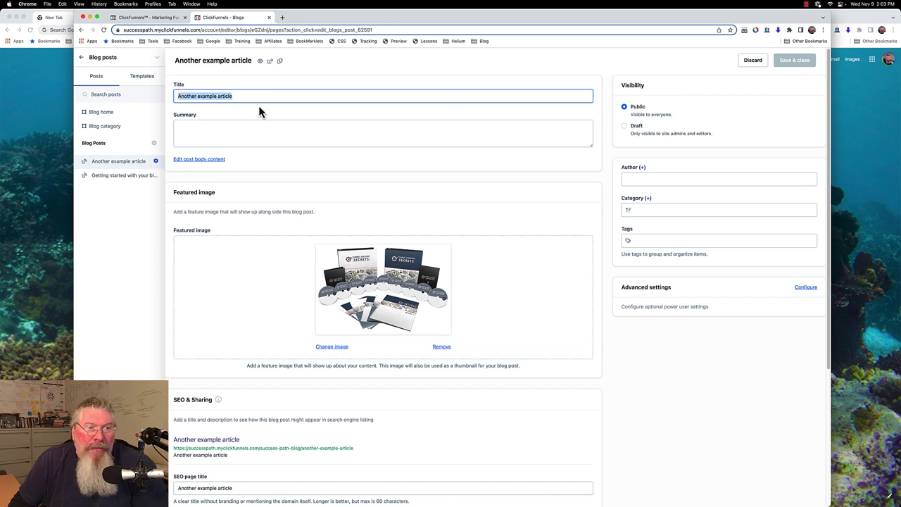
pyautogui.click(222, 128)
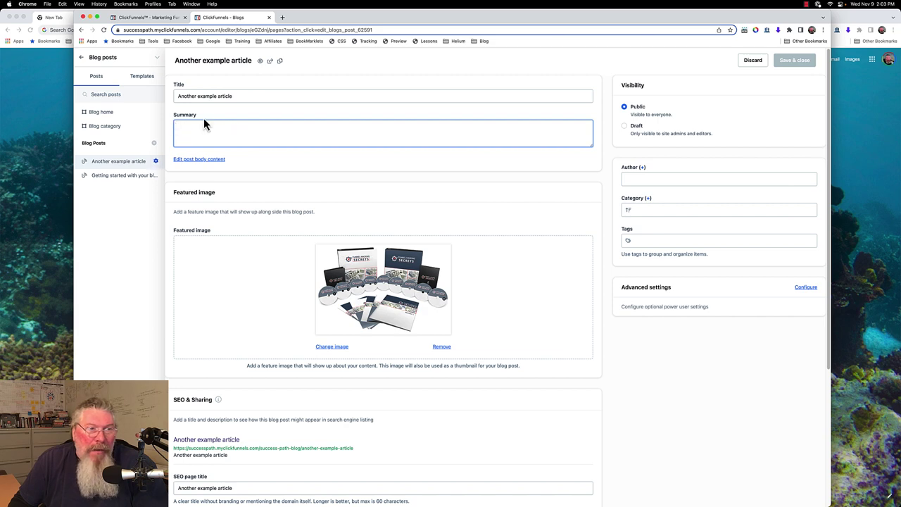
# Step: On the blog home page, add a post Summary element between the image and title of the post cards
pyautogui.click(104, 113)
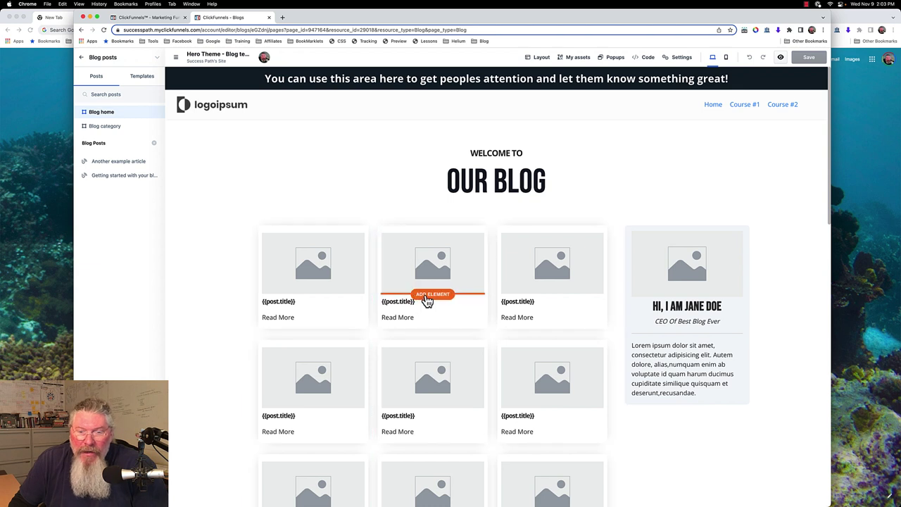
pyautogui.click(425, 295)
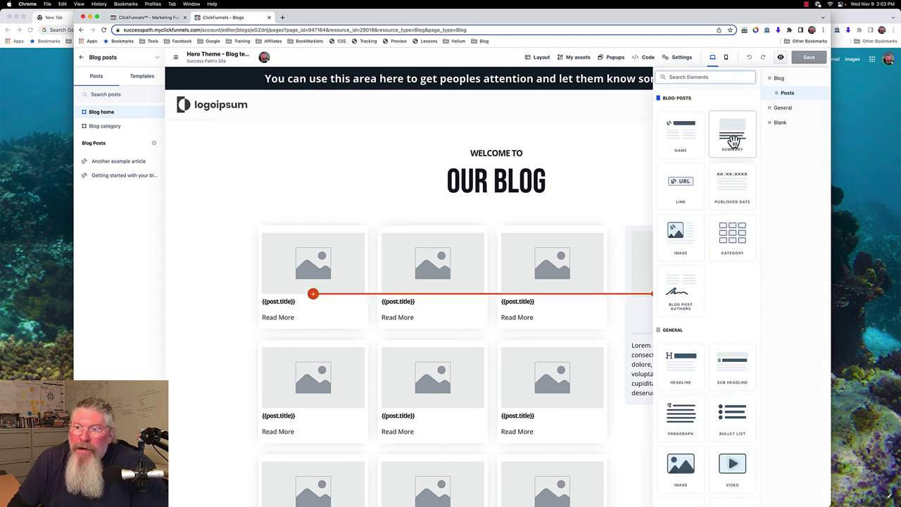
pyautogui.click(731, 141)
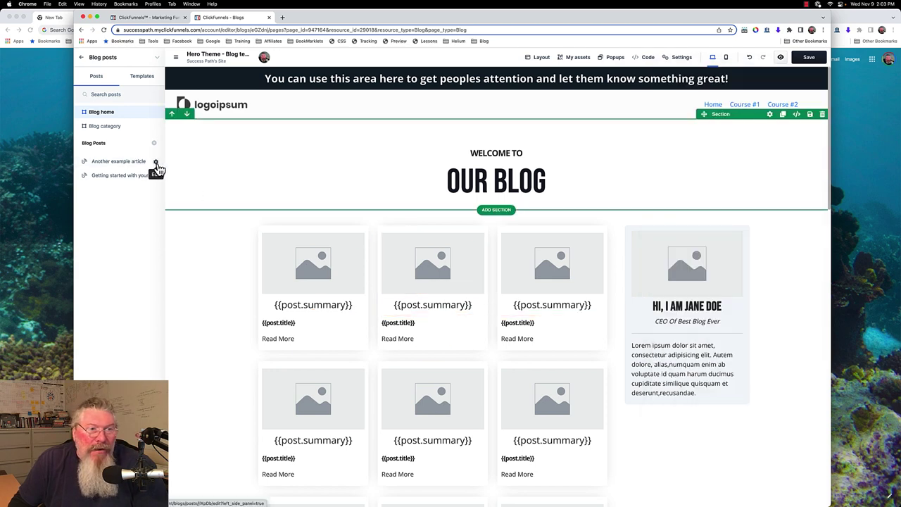
# Step: Reopen the settings of "Another example article" and go to editing its post body content, discarding the unsaved page changes
pyautogui.click(157, 165)
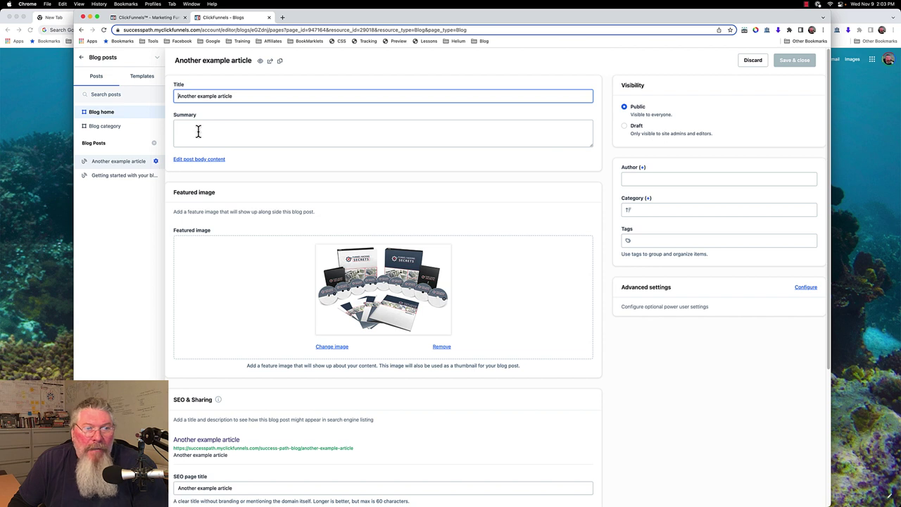
pyautogui.click(198, 129)
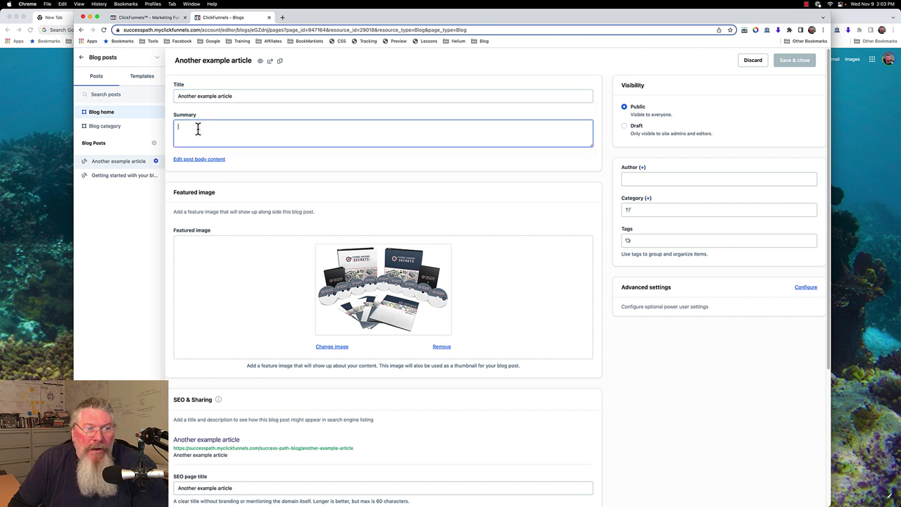
pyautogui.click(215, 161)
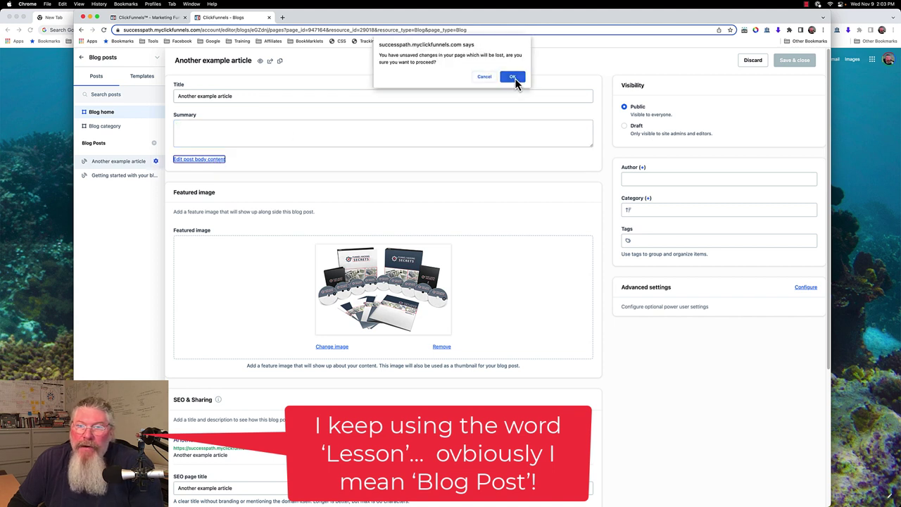
pyautogui.click(513, 78)
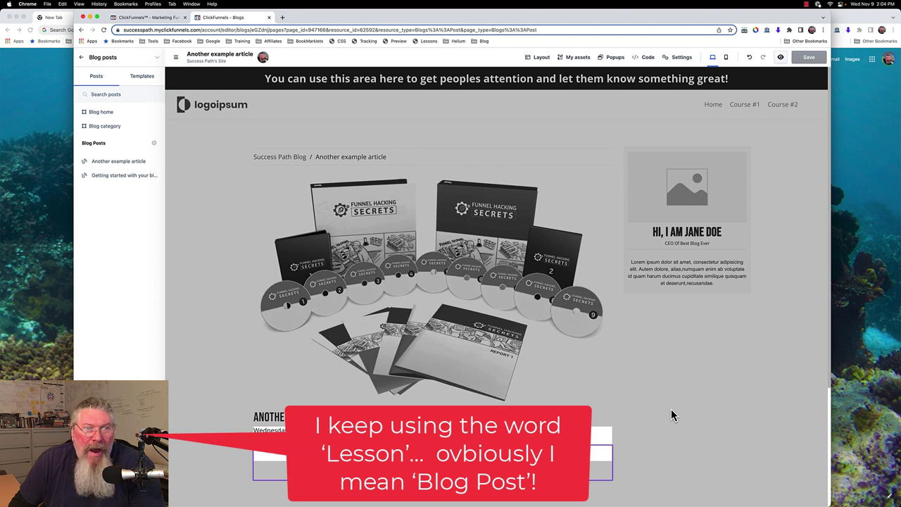
# Step: Add a one-column row to the empty post content area and fill it with a headline, a paragraph and an image element
pyautogui.scroll(-5, 476, 292)
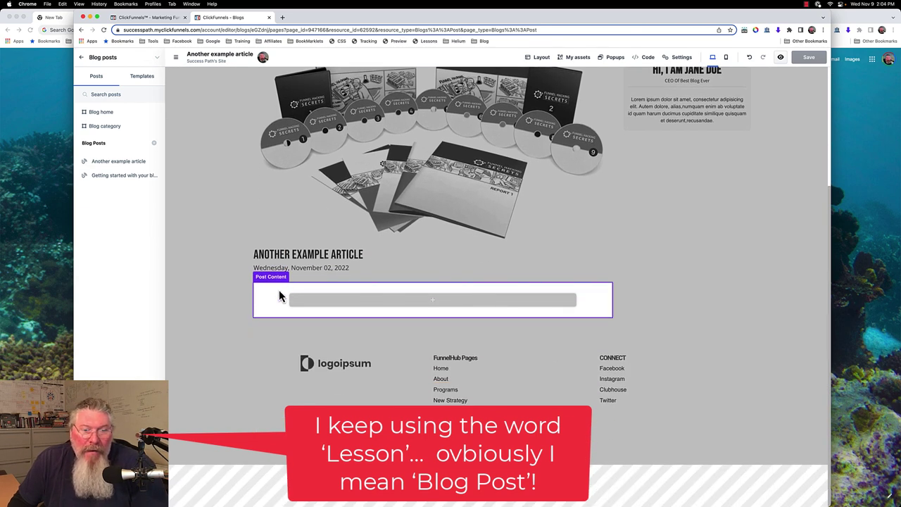
pyautogui.click(433, 301)
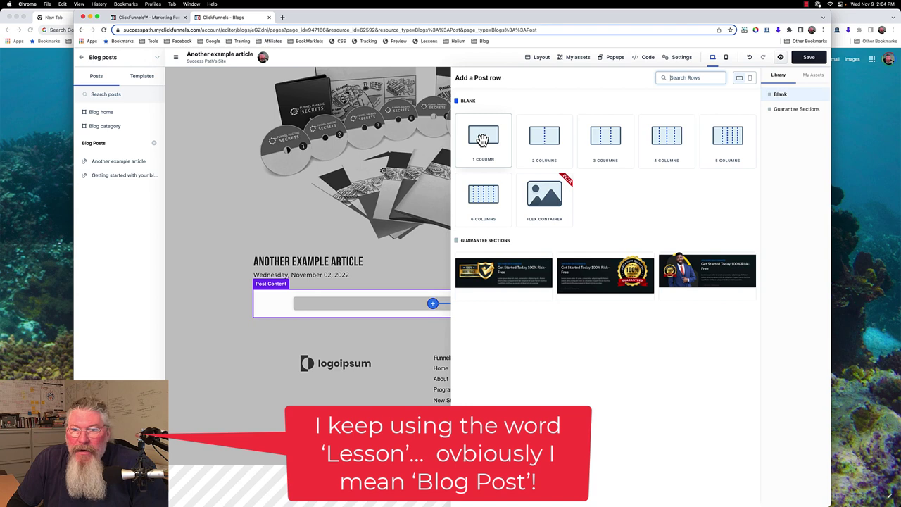
pyautogui.click(479, 139)
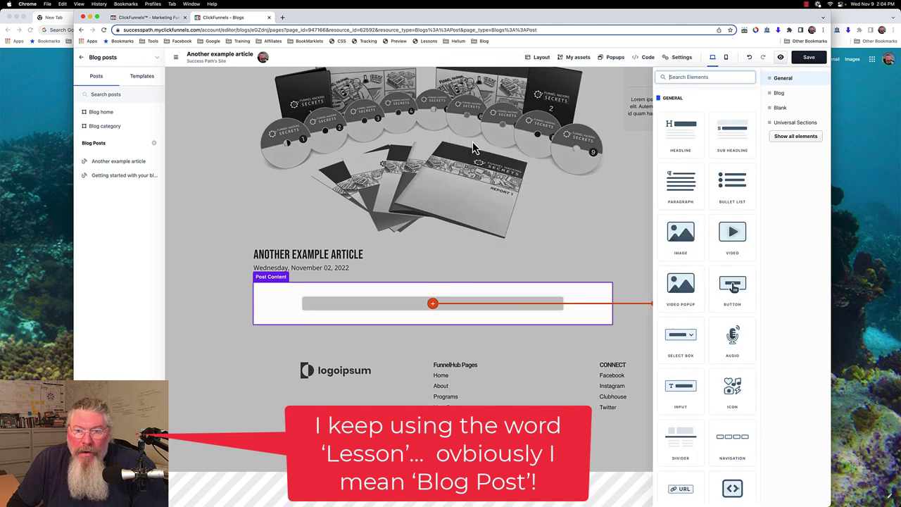
pyautogui.click(681, 138)
pyautogui.click(677, 184)
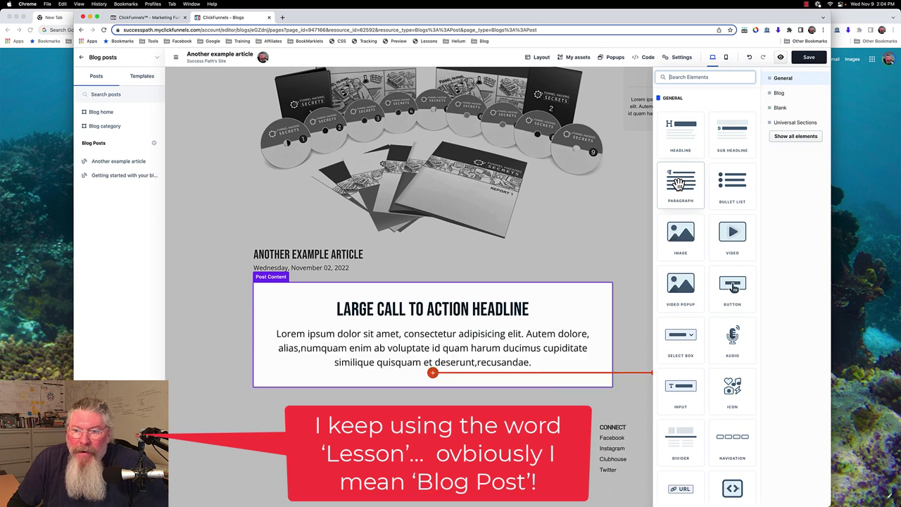
pyautogui.click(680, 235)
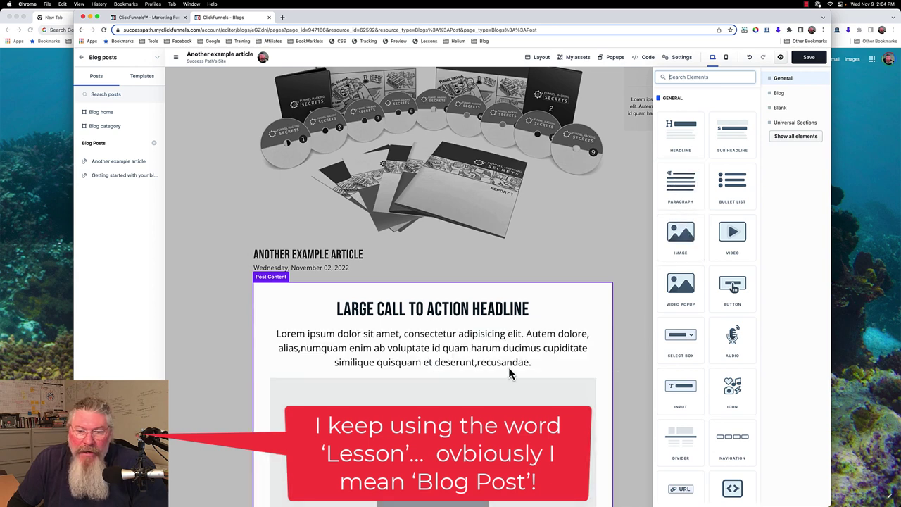
# Step: Review the article page around the new post content and save the page
pyautogui.click(508, 367)
pyautogui.scroll(-3, 485, 363)
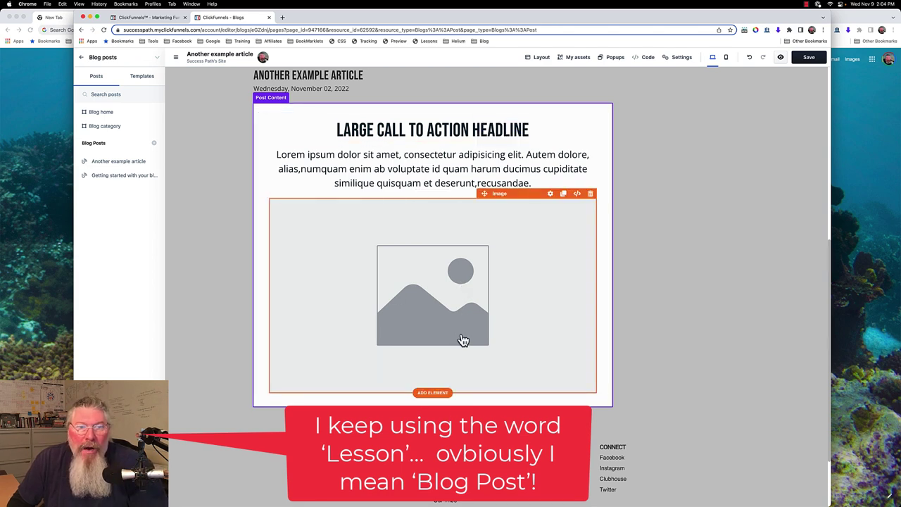
pyautogui.scroll(5, 463, 341)
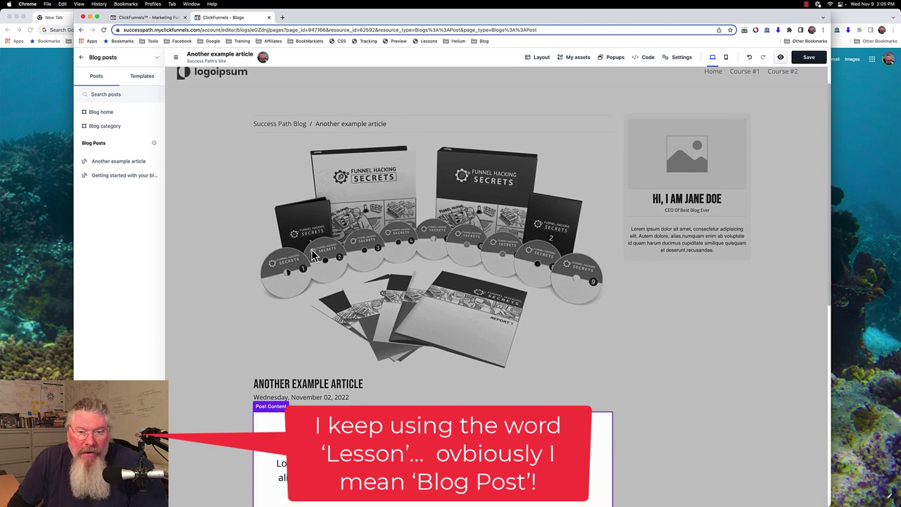
pyautogui.scroll(-2, 541, 207)
pyautogui.scroll(-4, 540, 207)
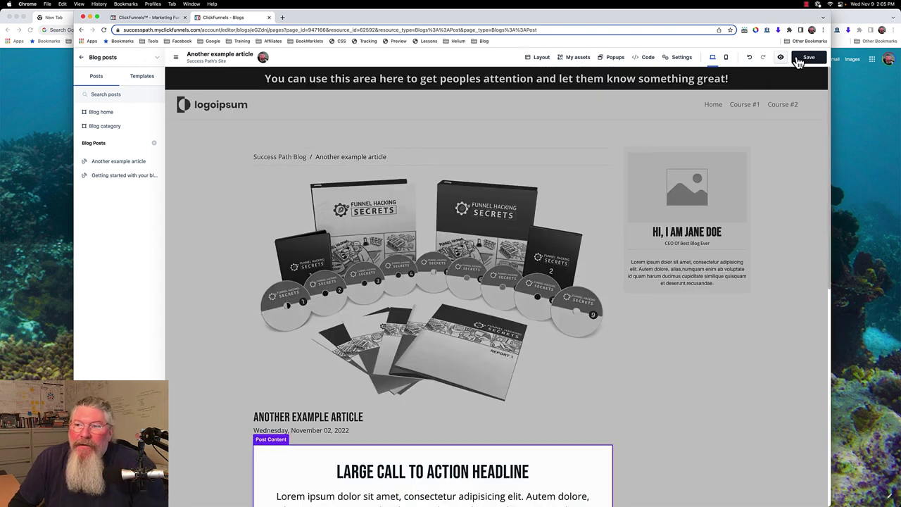
pyautogui.click(803, 57)
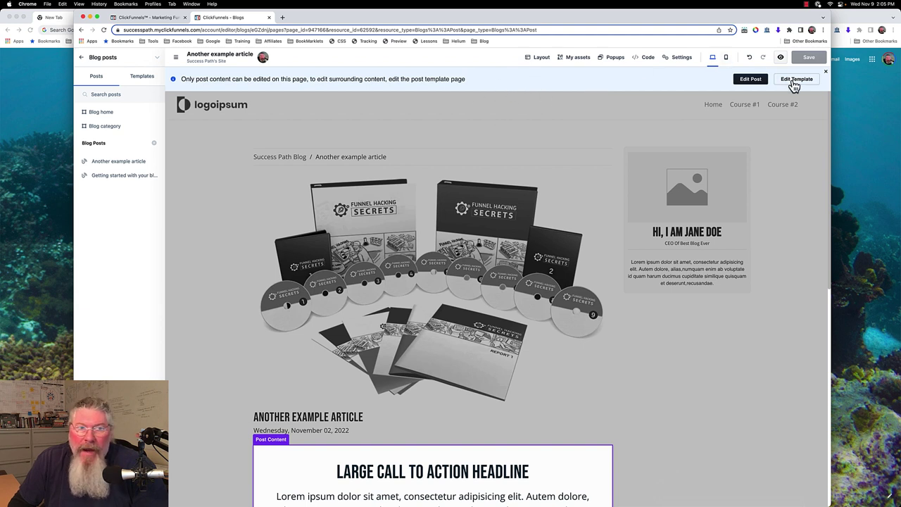
# Step: Open the "Hero Theme - Blogs post" template and look over its breadcrumbs, image and post title placeholders
pyautogui.click(138, 83)
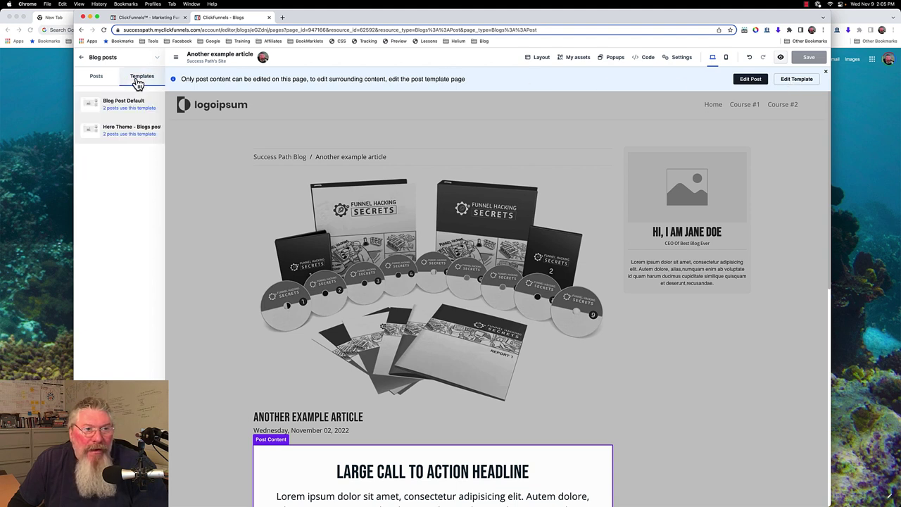
pyautogui.click(141, 136)
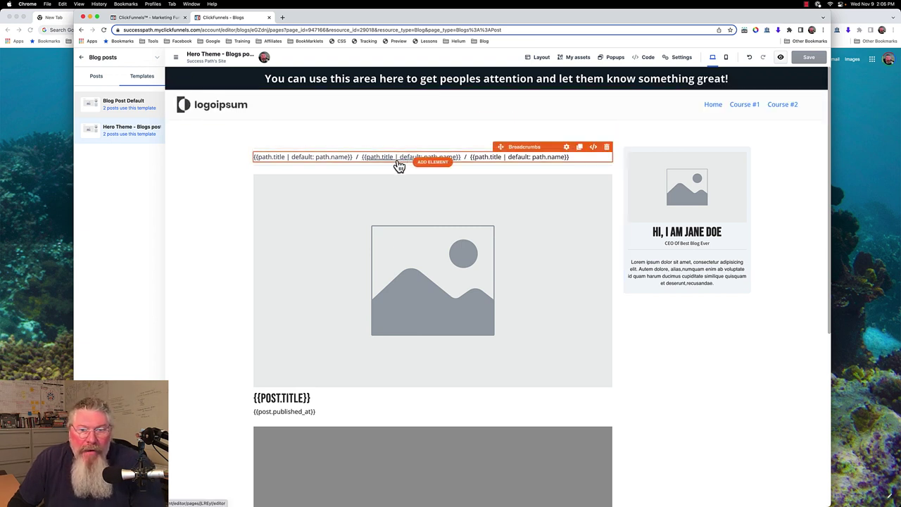
pyautogui.click(432, 162)
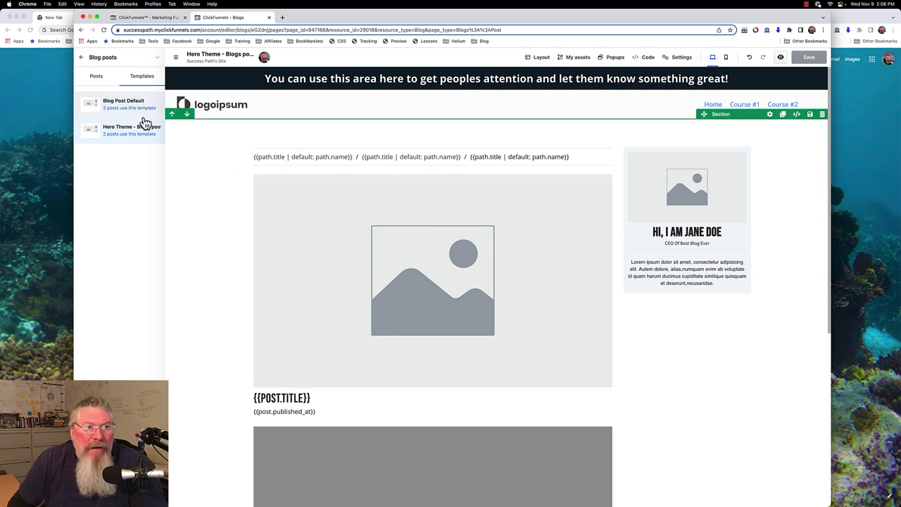
# Step: Return to the "Another example article" post, preview it, and follow its breadcrumb to the Success Path Blog page
pyautogui.click(94, 77)
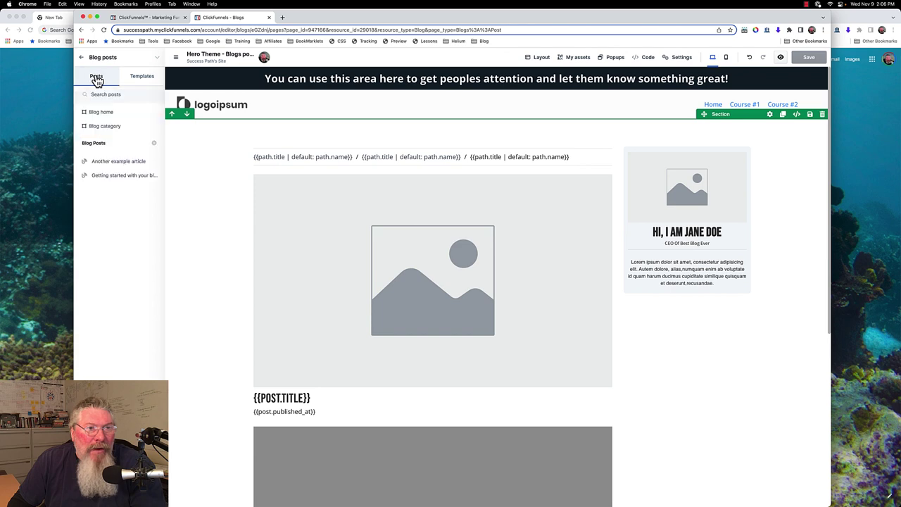
pyautogui.click(120, 163)
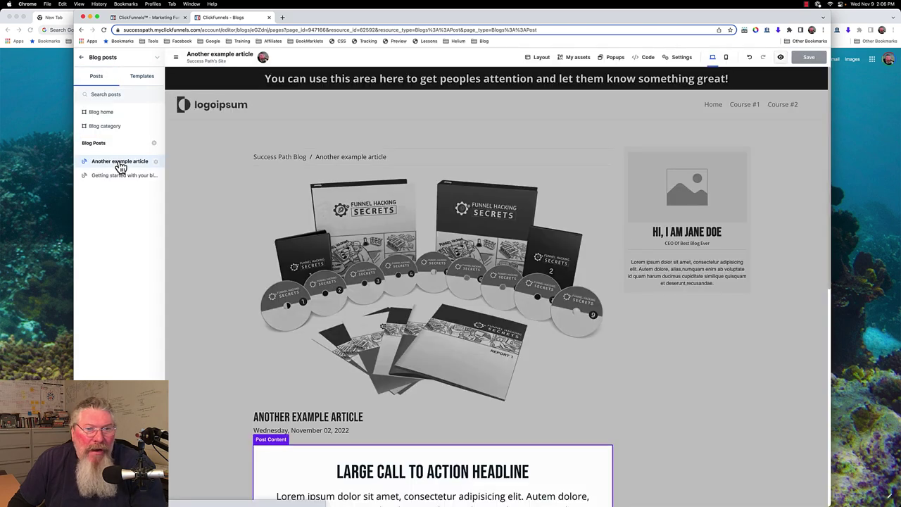
pyautogui.click(780, 58)
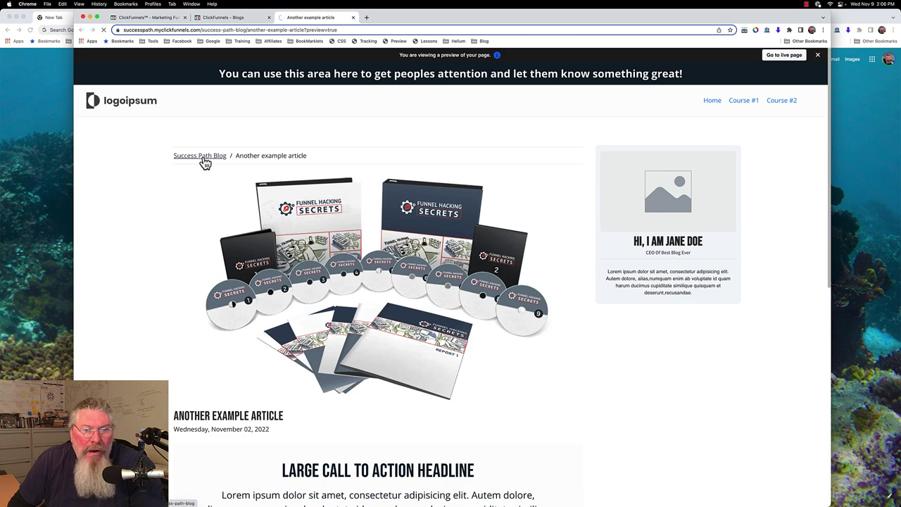
pyautogui.click(201, 156)
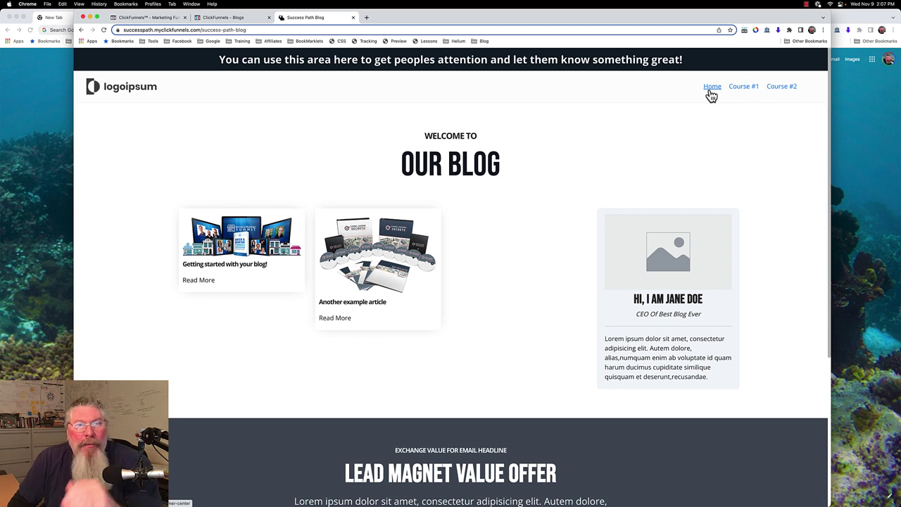
# Step: Leave the blog editor, go through the site overview to the blog's post list, and check the public blog page again
pyautogui.click(227, 19)
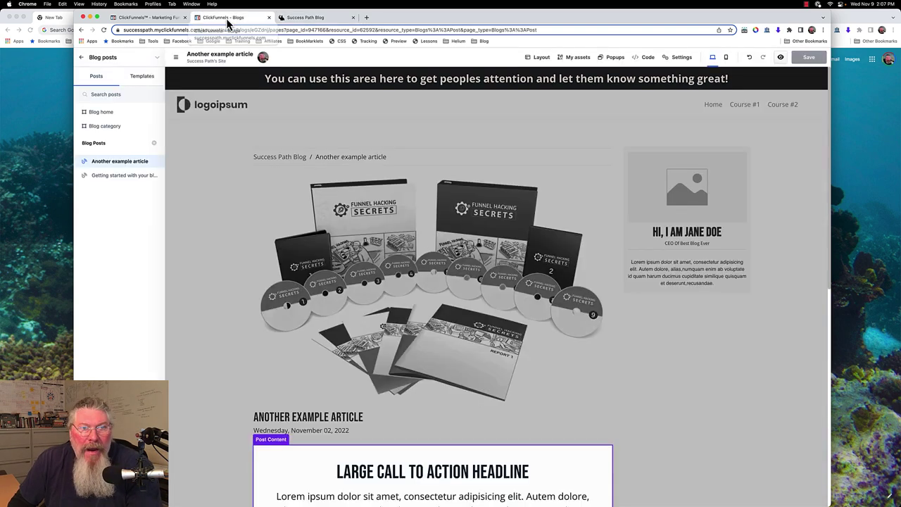
pyautogui.click(83, 61)
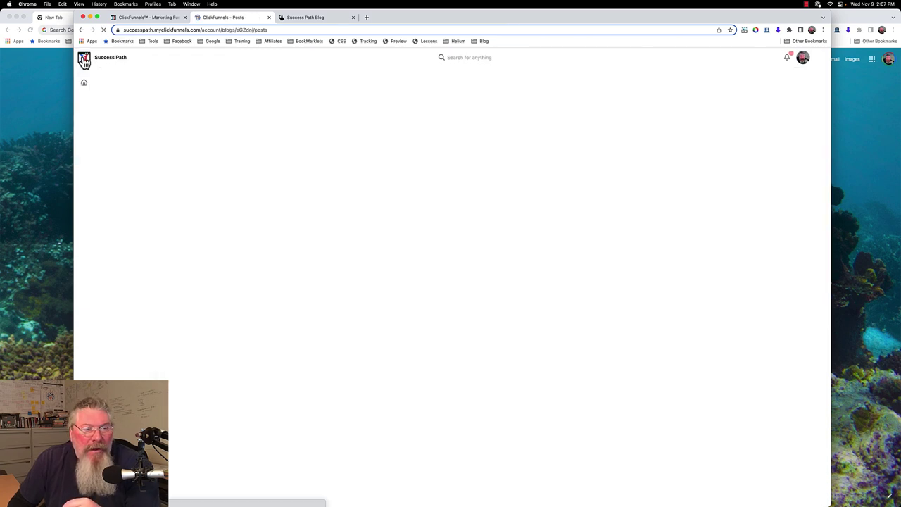
pyautogui.click(84, 87)
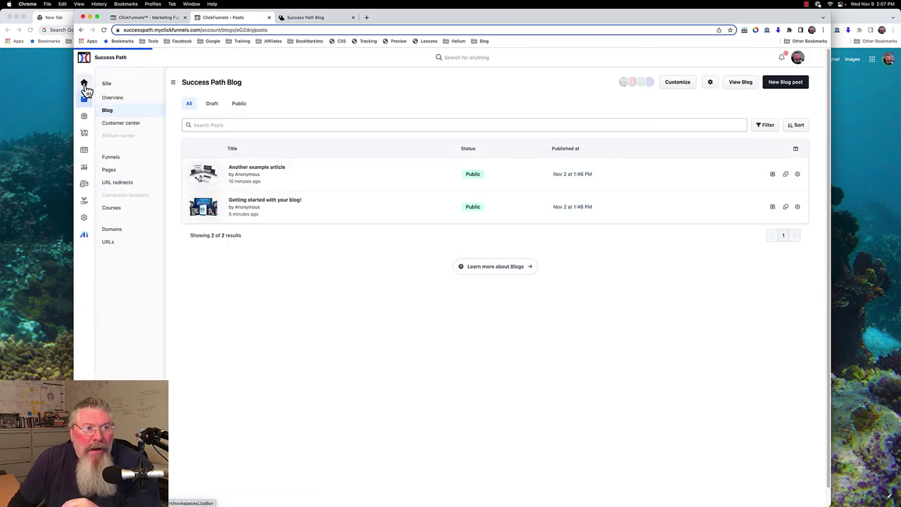
pyautogui.click(84, 104)
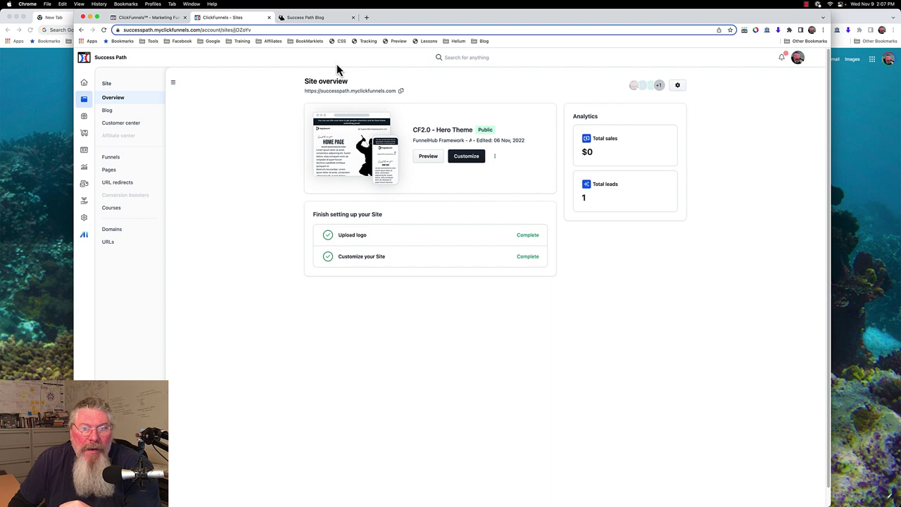
pyautogui.click(107, 111)
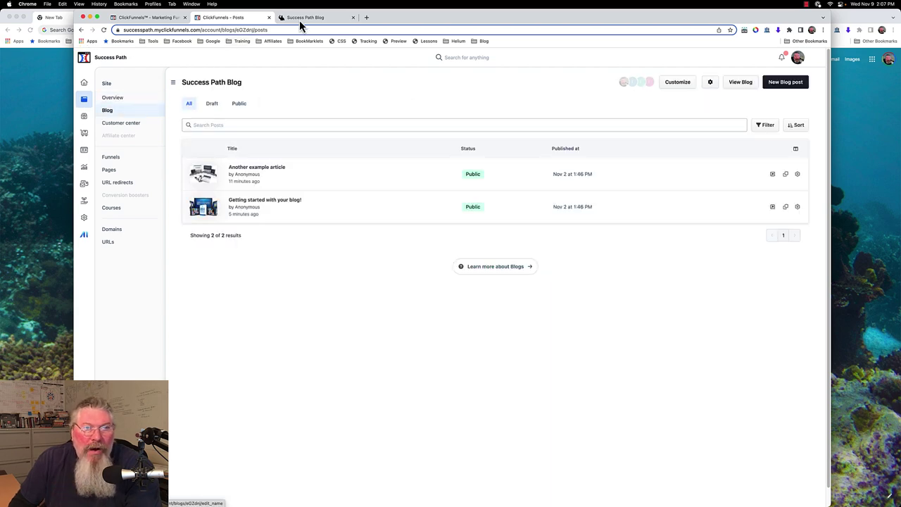
pyautogui.click(305, 17)
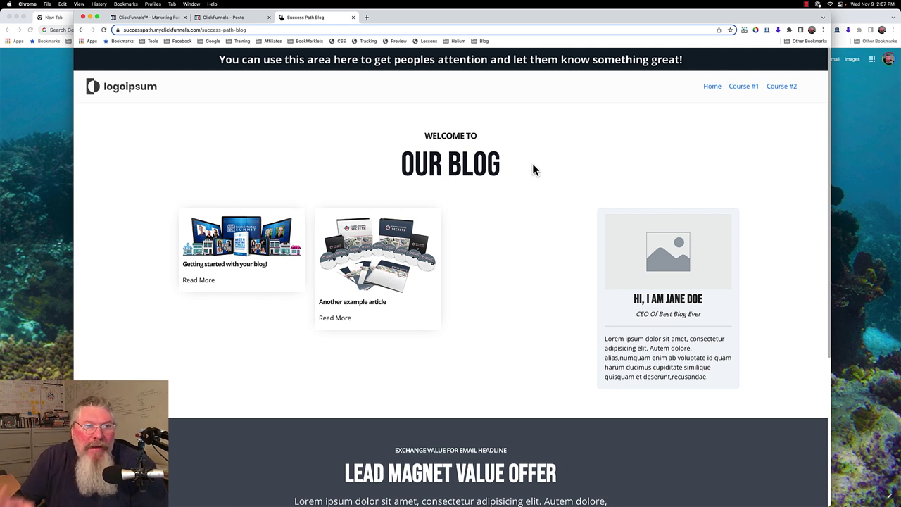
pyautogui.click(232, 18)
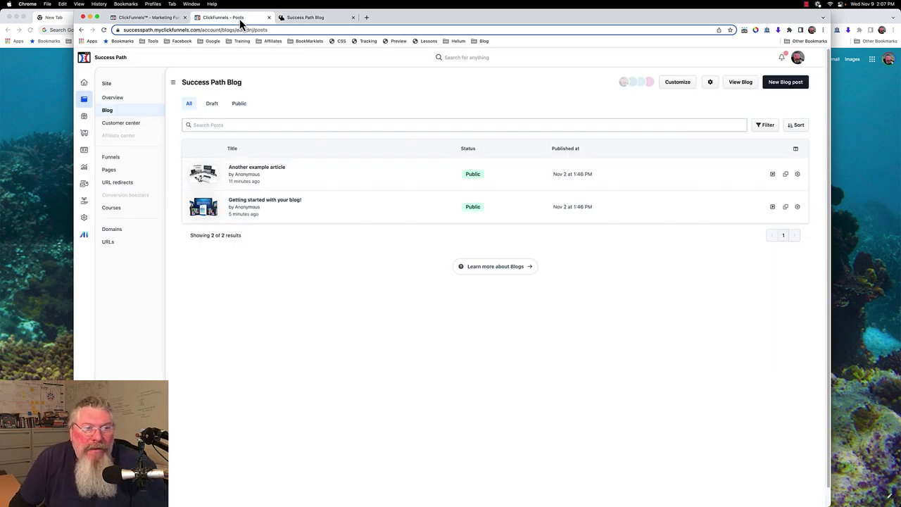
# Step: Open "Another example article" in the blog editor and examine the "Hero Theme - Blogs post" template's header, sidebar, content body and footer
pyautogui.click(255, 173)
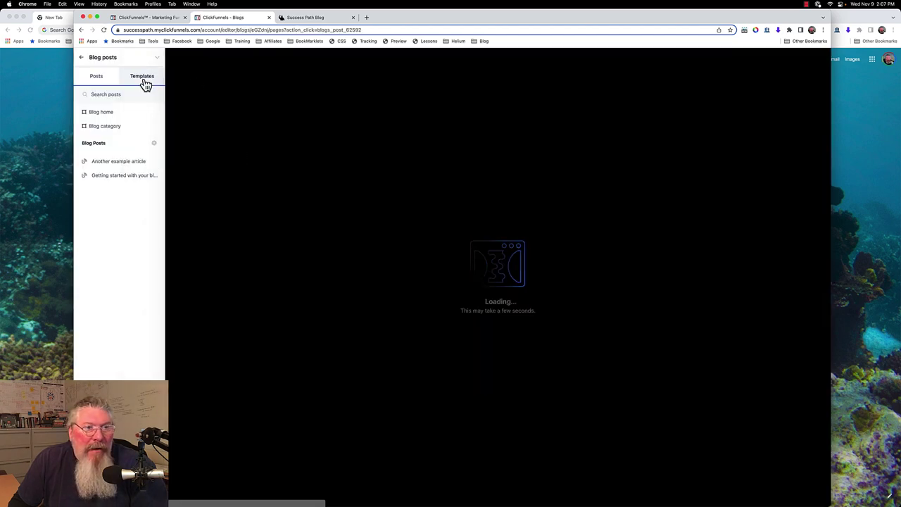
pyautogui.click(144, 83)
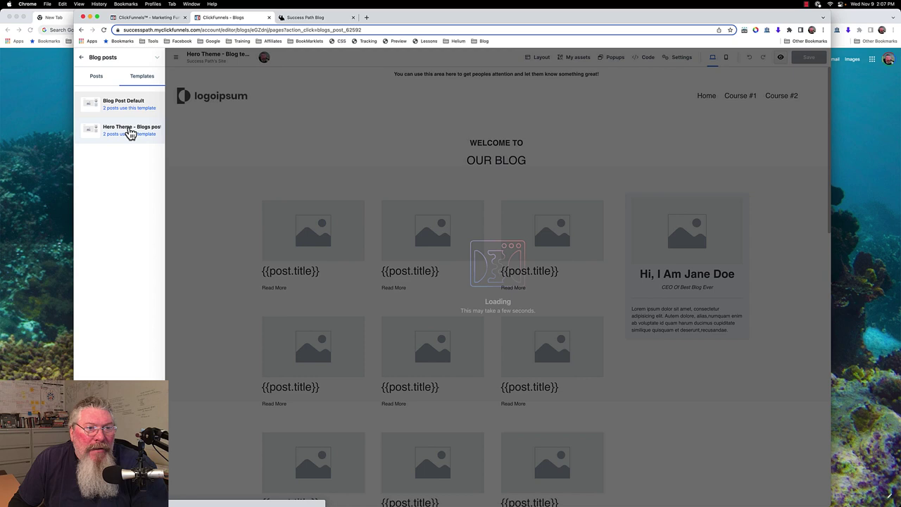
pyautogui.click(131, 132)
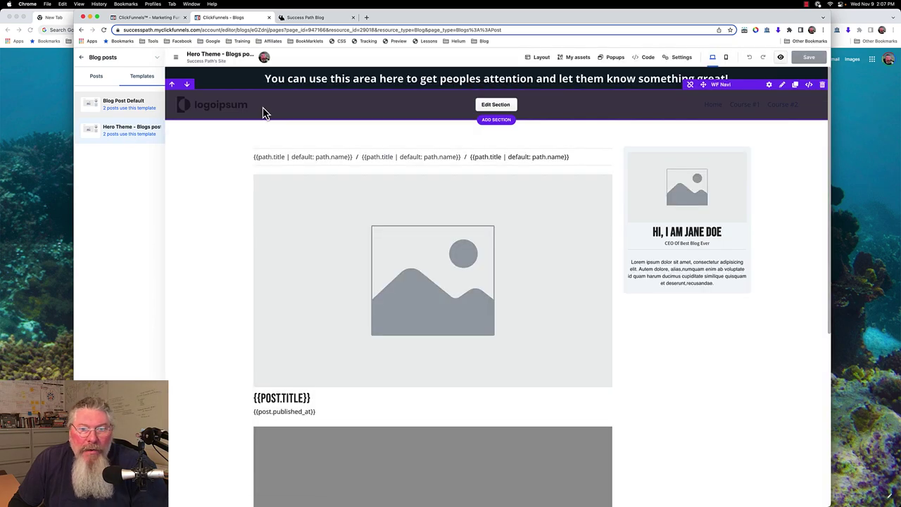
pyautogui.scroll(-5, 352, 175)
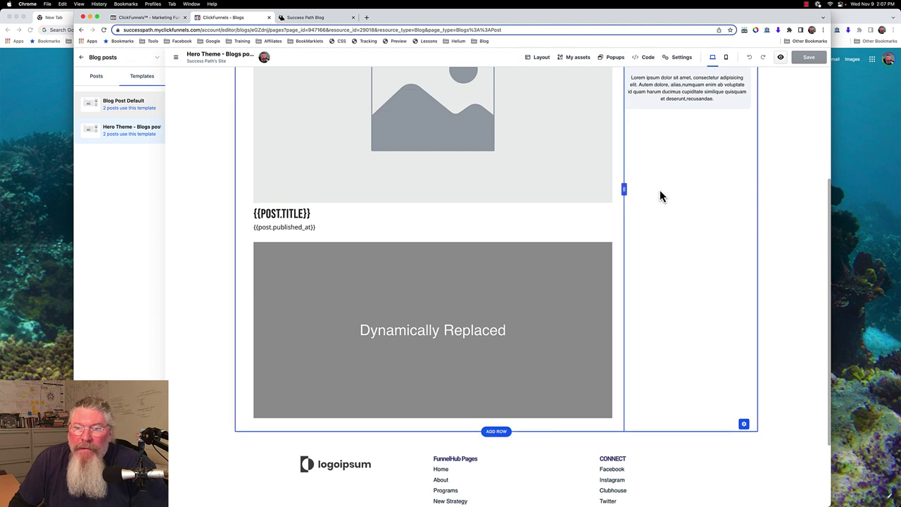
pyautogui.scroll(5, 681, 162)
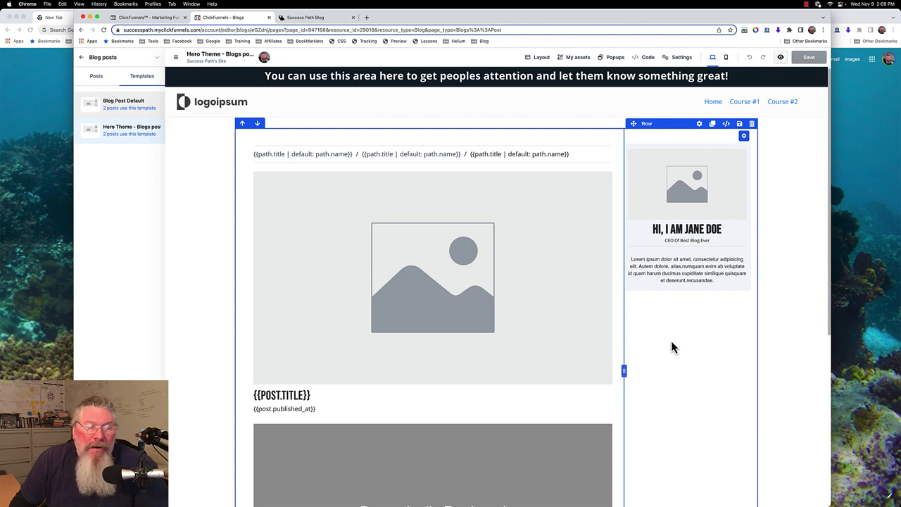
pyautogui.scroll(-4, 667, 324)
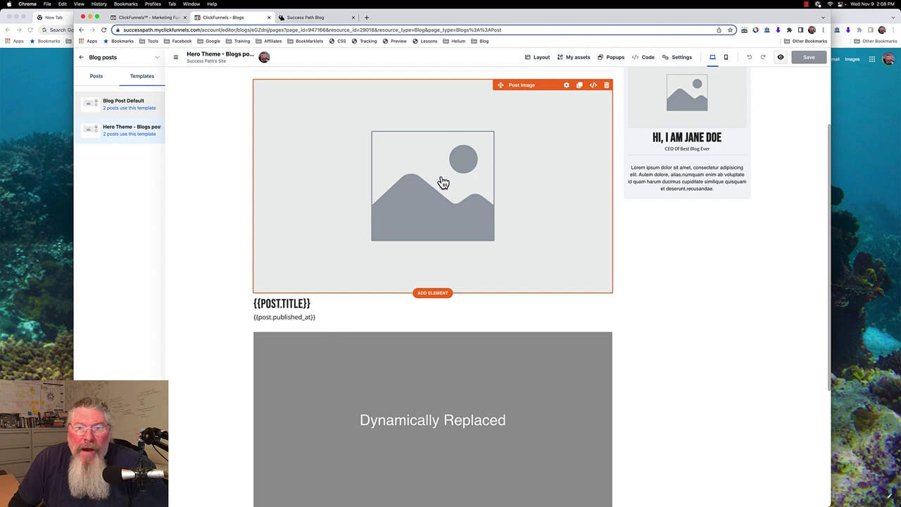
pyautogui.scroll(2, 438, 197)
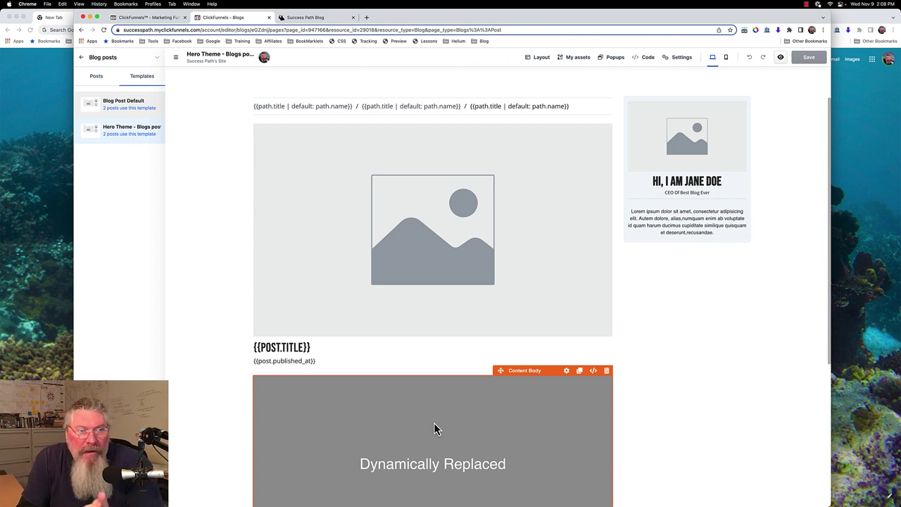
pyautogui.scroll(-1, 461, 409)
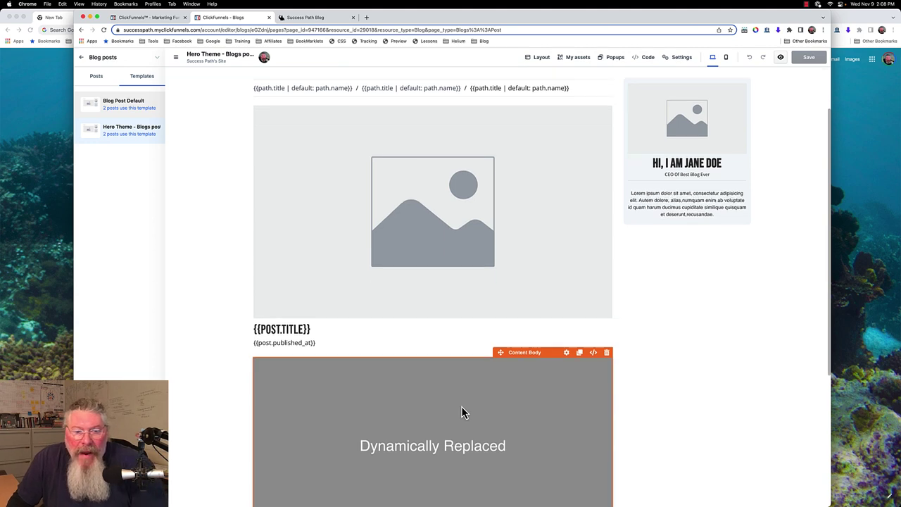
pyautogui.scroll(-5, 462, 408)
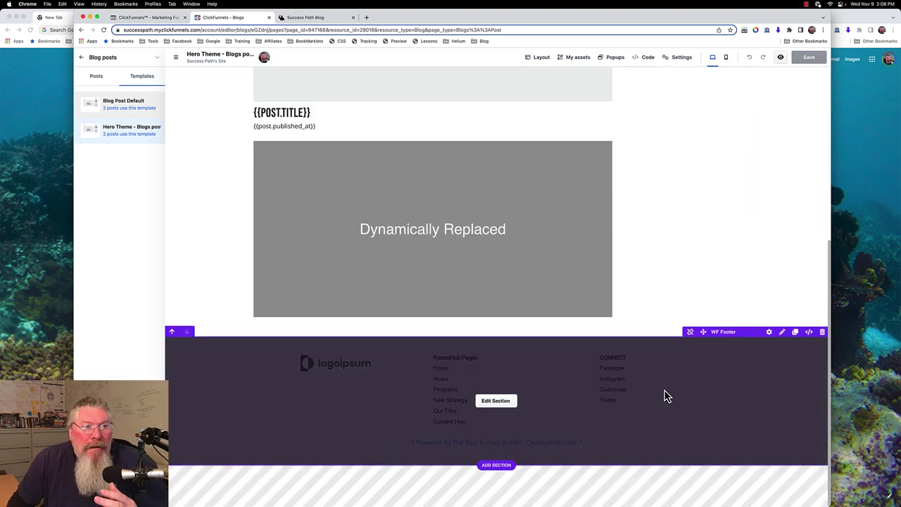
pyautogui.scroll(7, 664, 396)
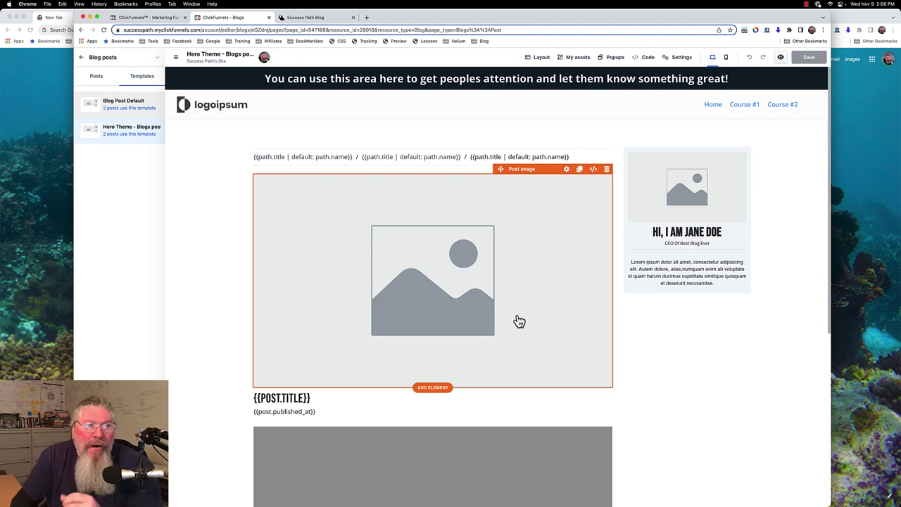
# Step: Leave the editor, search the site's theme pages for "blog", and clone the "Hero Theme - Blogs post template page"
pyautogui.click(85, 57)
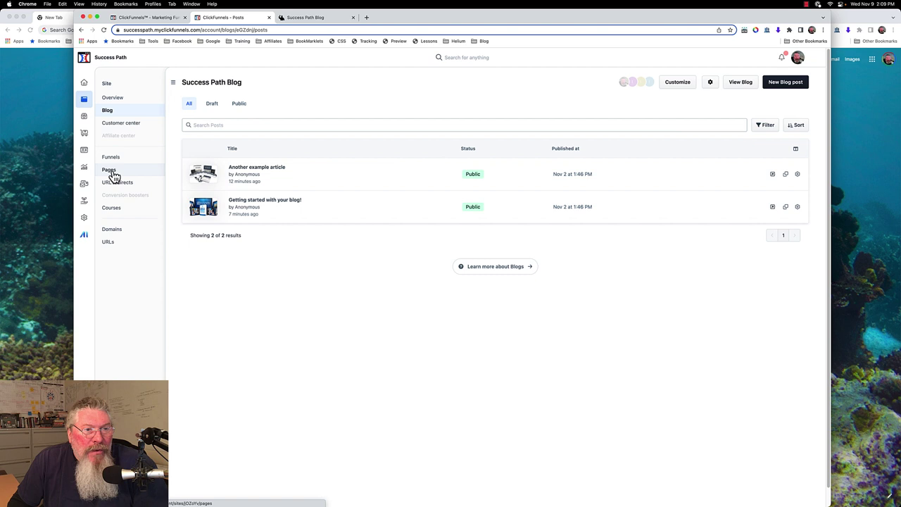
pyautogui.click(111, 171)
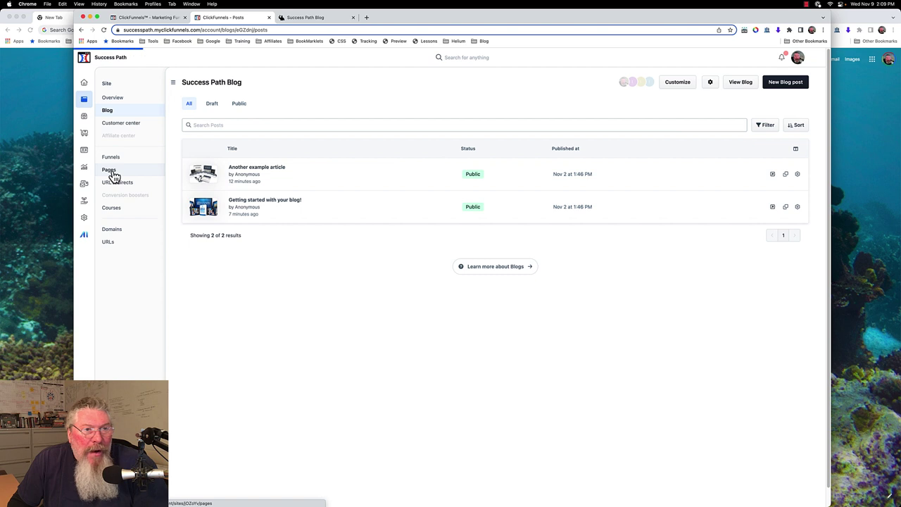
pyautogui.click(260, 109)
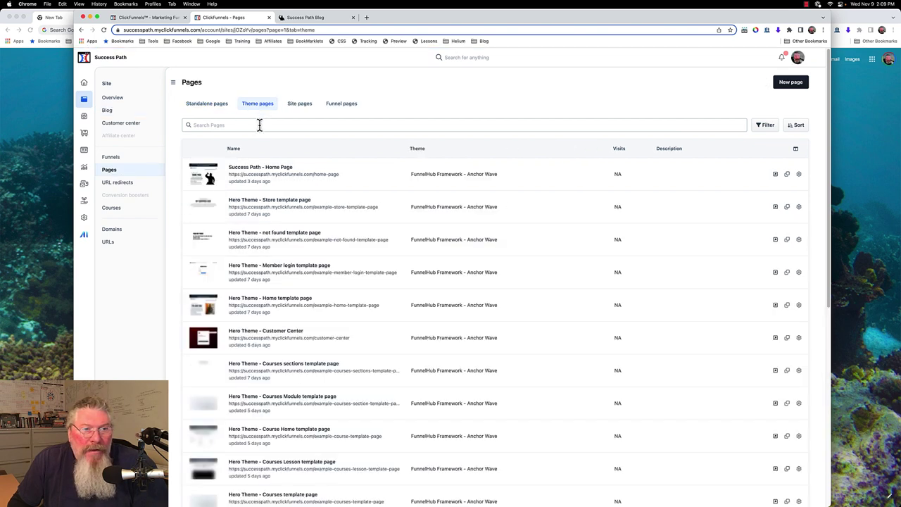
pyautogui.click(259, 125)
pyautogui.write('blog')
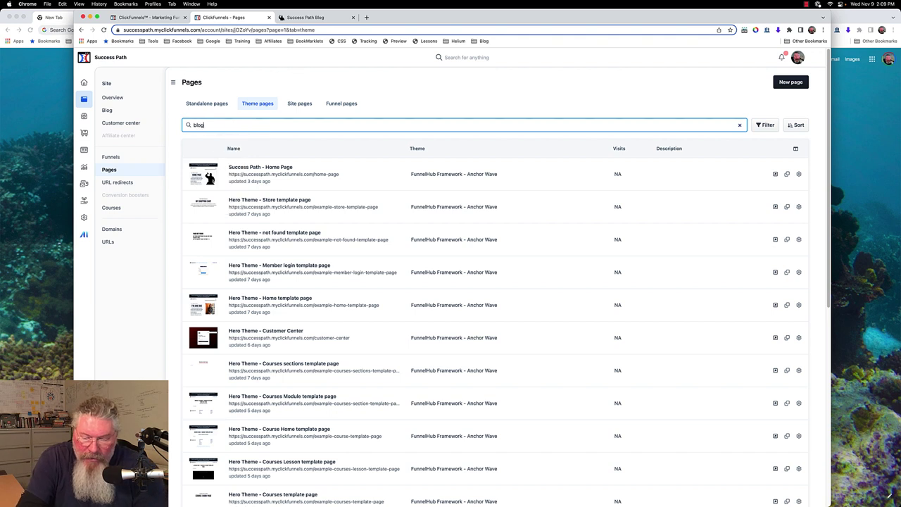
pyautogui.press('Return')
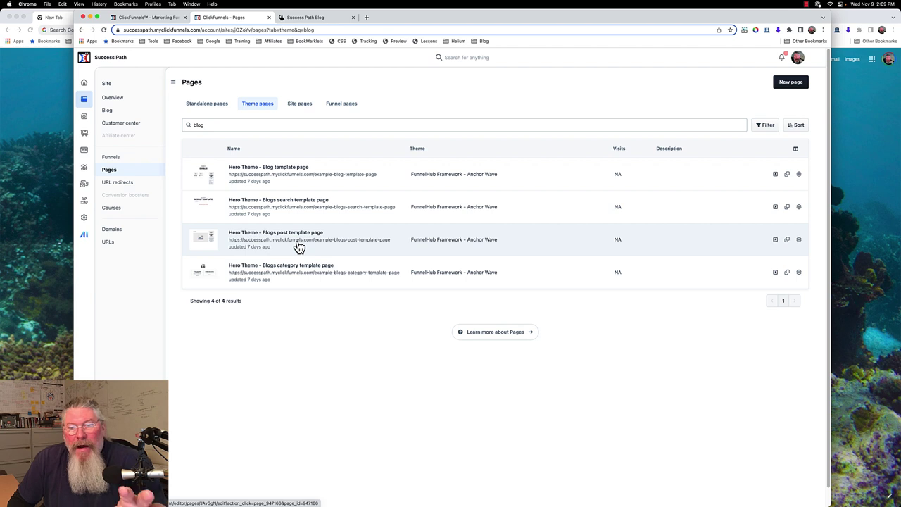
pyautogui.click(788, 243)
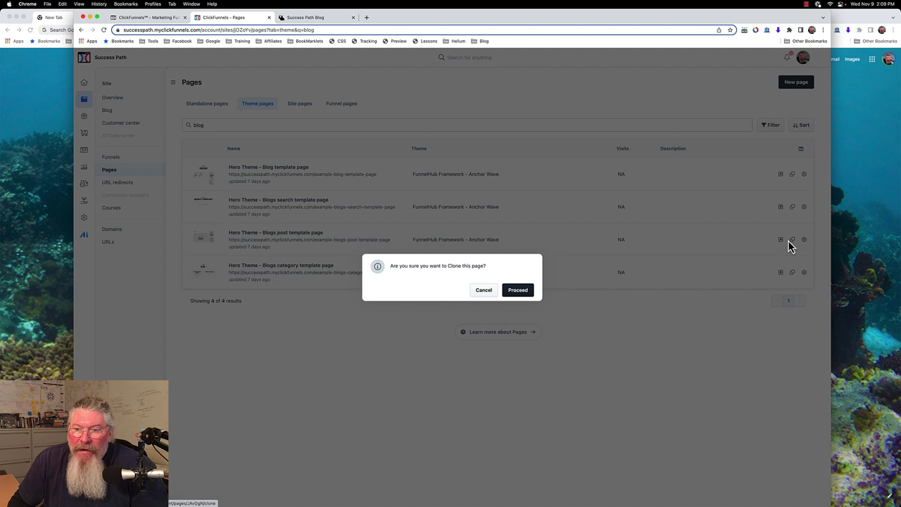
pyautogui.click(516, 290)
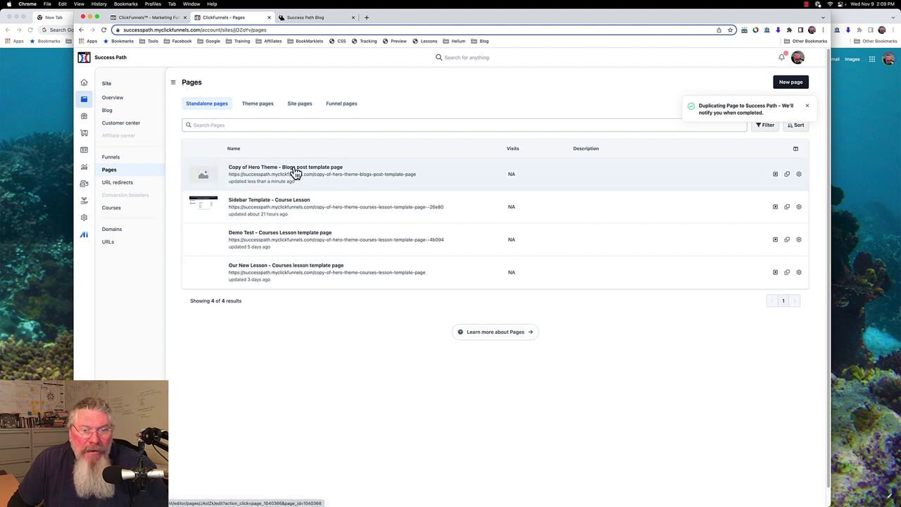
# Step: Rename the cloned blog post template page as "Success Path - Blog Post Template" in its page settings
pyautogui.click(798, 175)
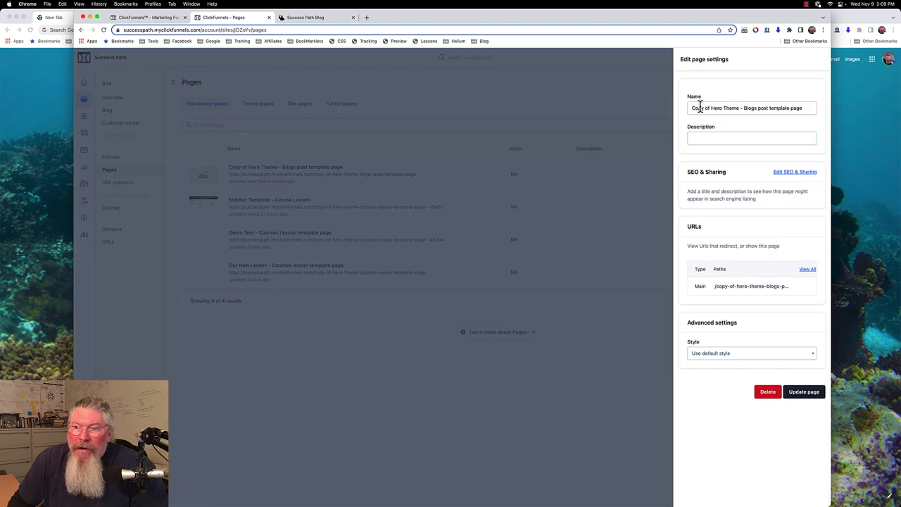
pyautogui.moveTo(691, 108); pyautogui.dragTo(730, 113)
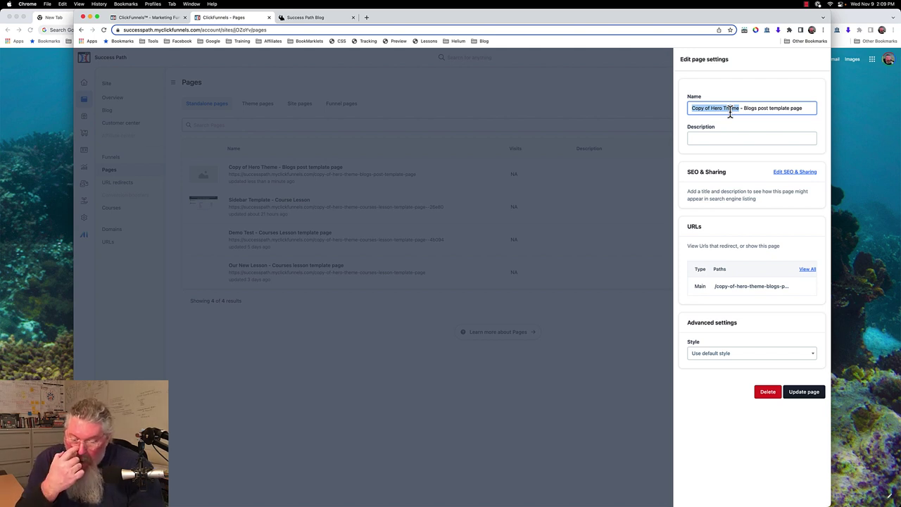
pyautogui.write('Succ')
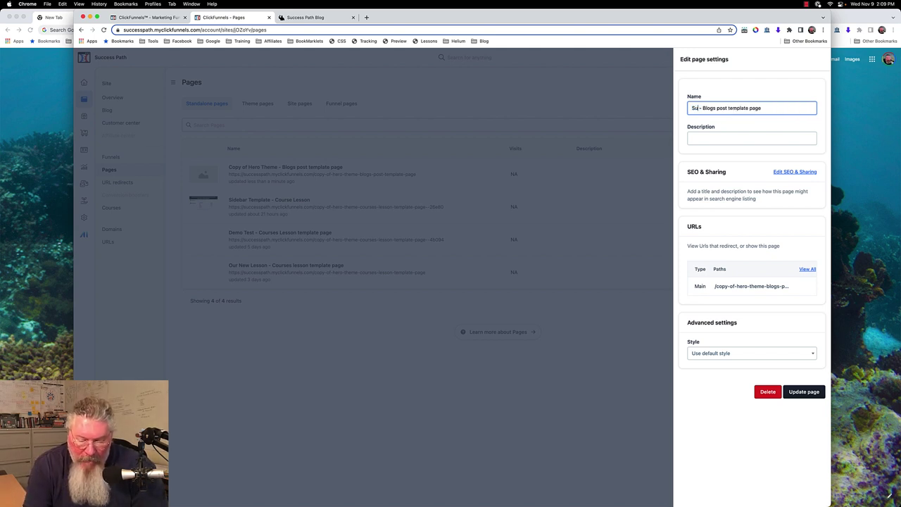
pyautogui.write('ess Path')
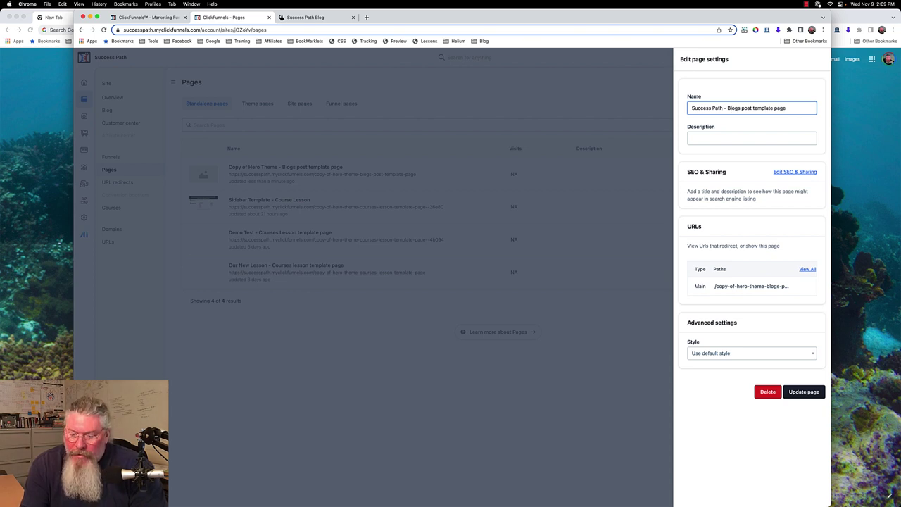
pyautogui.press('BackSpace')
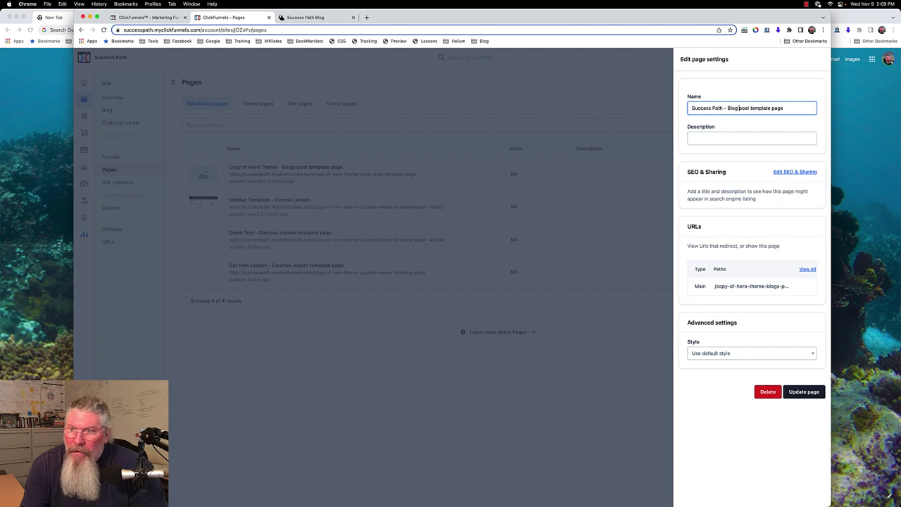
pyautogui.click(752, 108)
pyautogui.press('BackSpace')
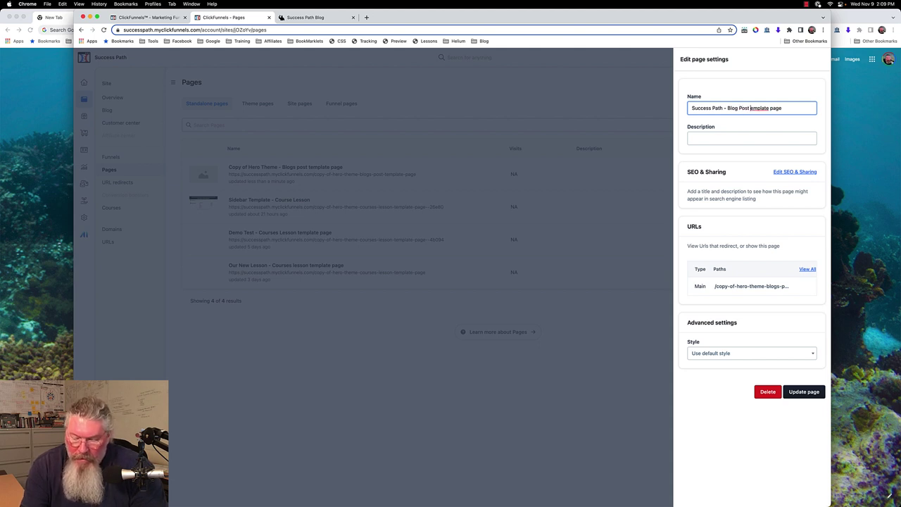
pyautogui.write('T')
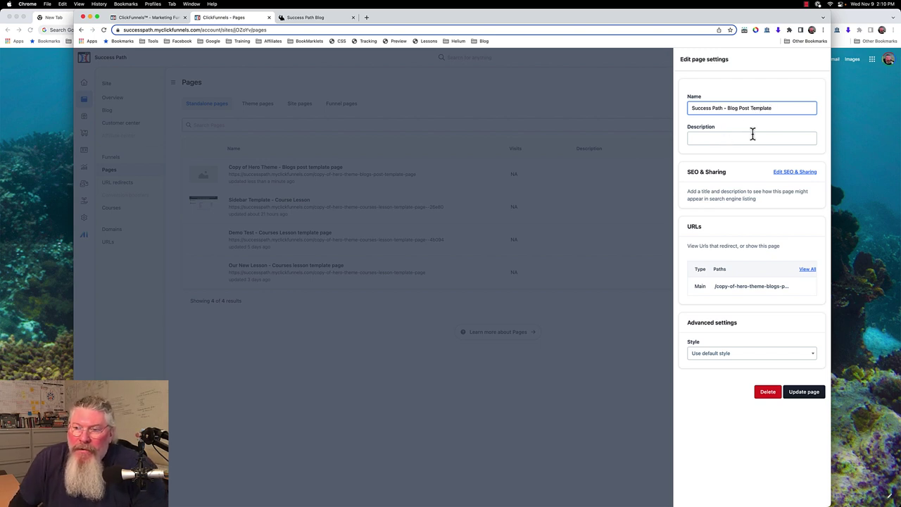
# Step: Review the page's SEO & Sharing settings and style choices, keep the default style, and save the page settings
pyautogui.click(780, 172)
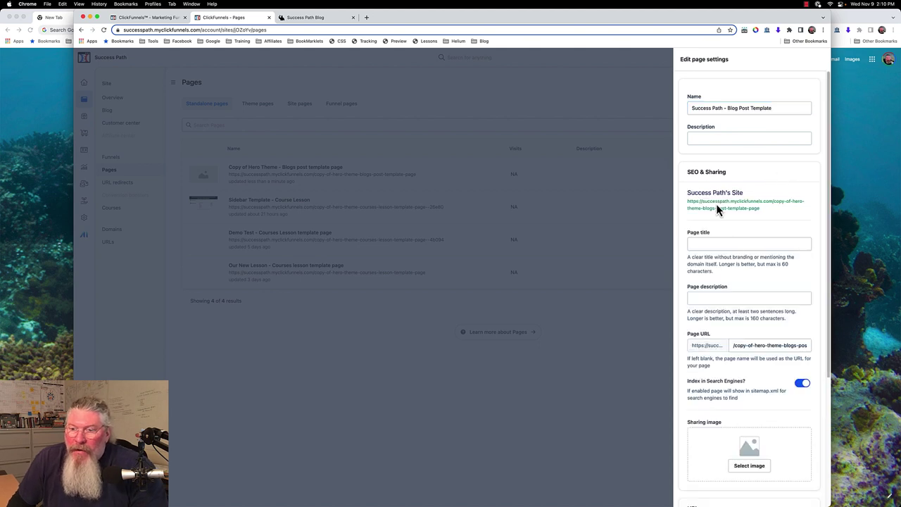
pyautogui.scroll(-5, 704, 269)
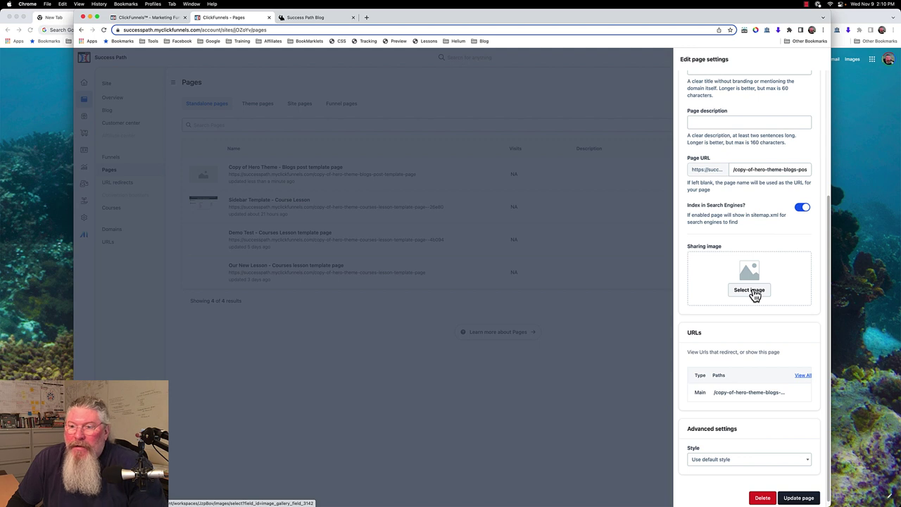
pyautogui.scroll(-1, 752, 294)
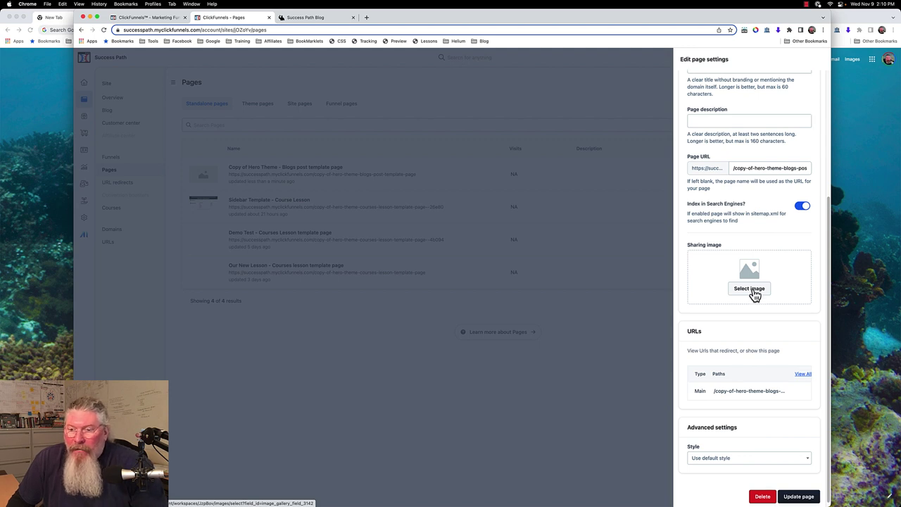
pyautogui.click(725, 455)
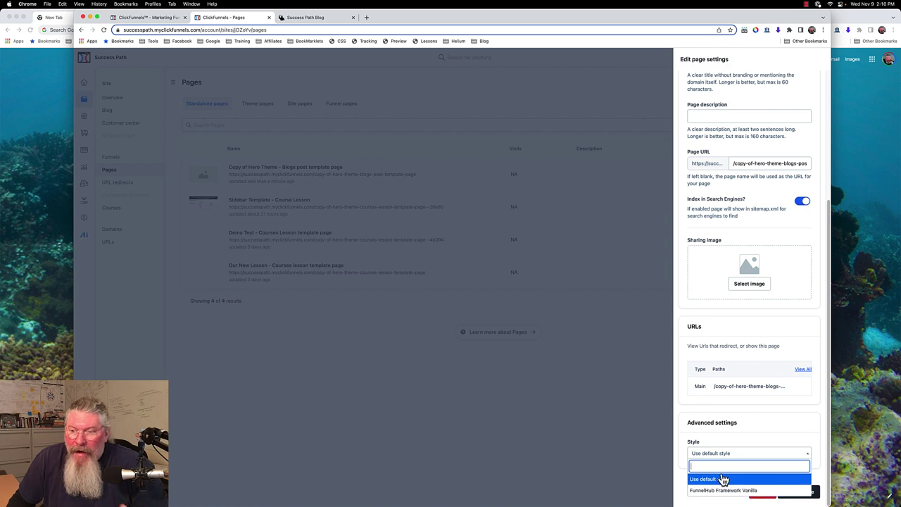
pyautogui.click(760, 333)
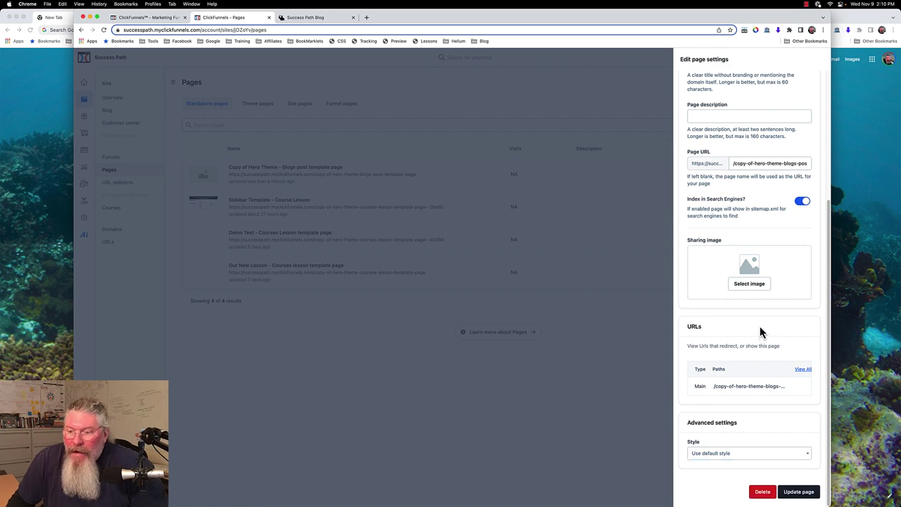
pyautogui.click(789, 496)
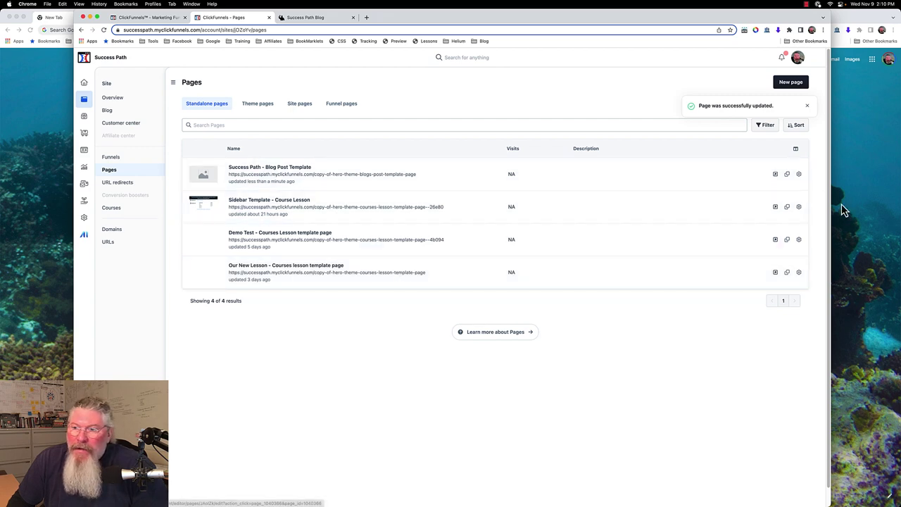
# Step: Set the "Course vs Coarse" picture as the sharing image of "Success Path - Blog Post Template" and save the page settings
pyautogui.click(800, 179)
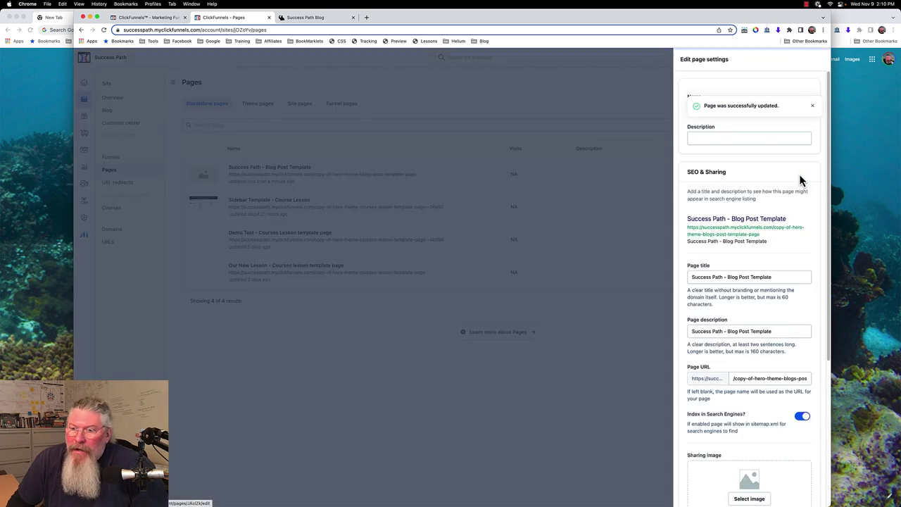
pyautogui.scroll(-5, 758, 245)
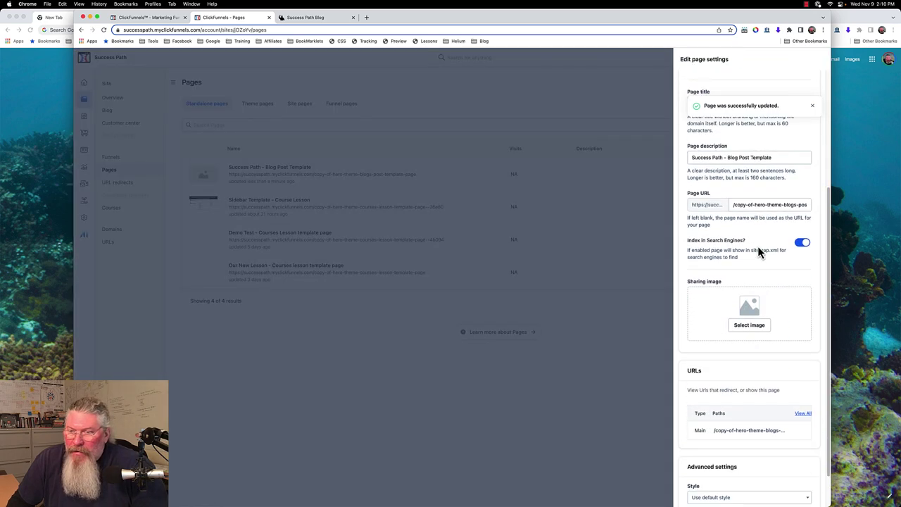
pyautogui.click(737, 325)
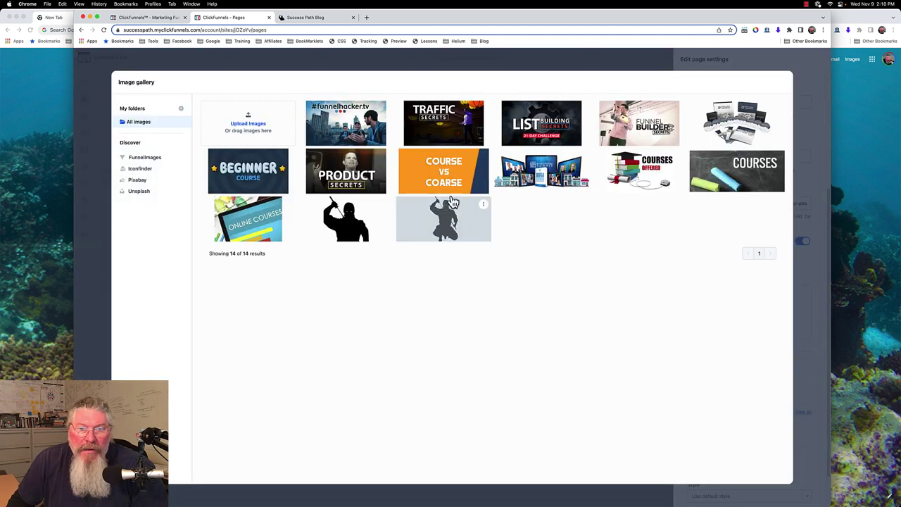
pyautogui.click(443, 185)
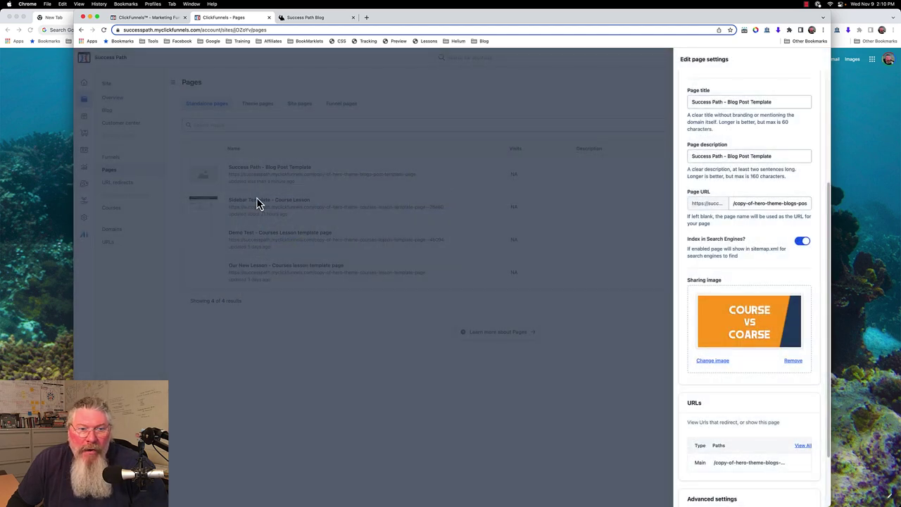
pyautogui.scroll(-2, 766, 426)
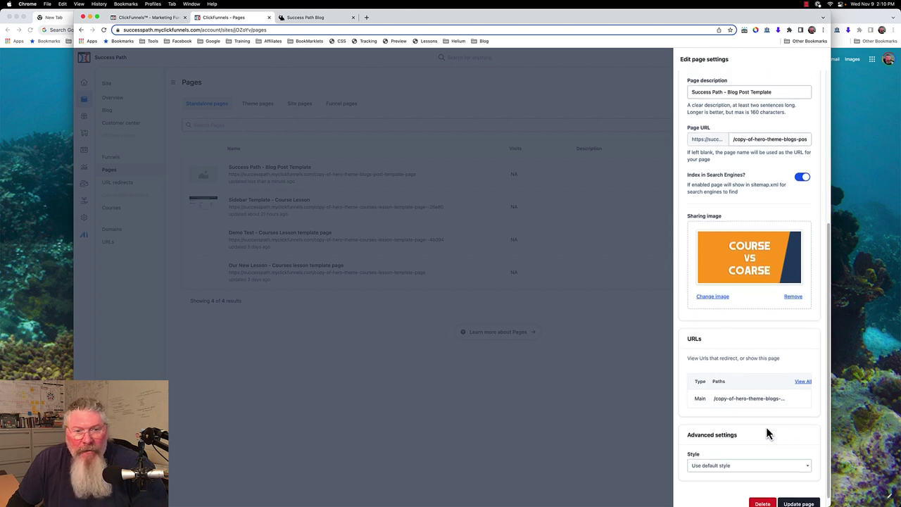
pyautogui.click(796, 491)
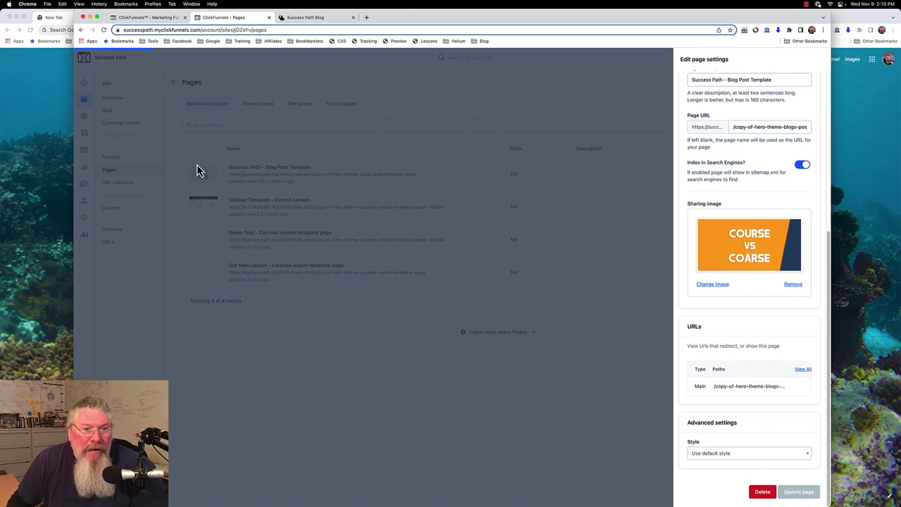